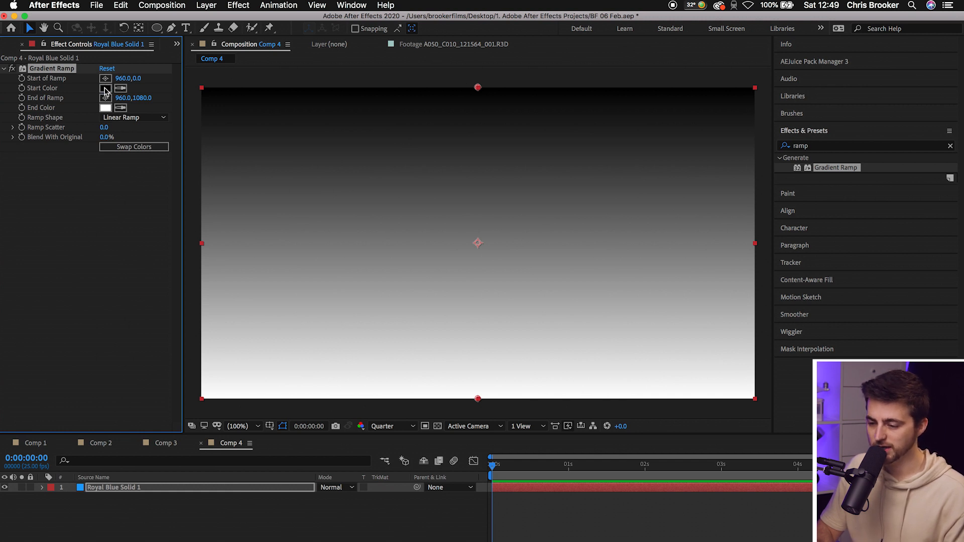
Set the Gradient Ramp's start color to dark blue, hex 0E2788
left_click(105, 89)
left_click(814, 67)
left_click(831, 121)
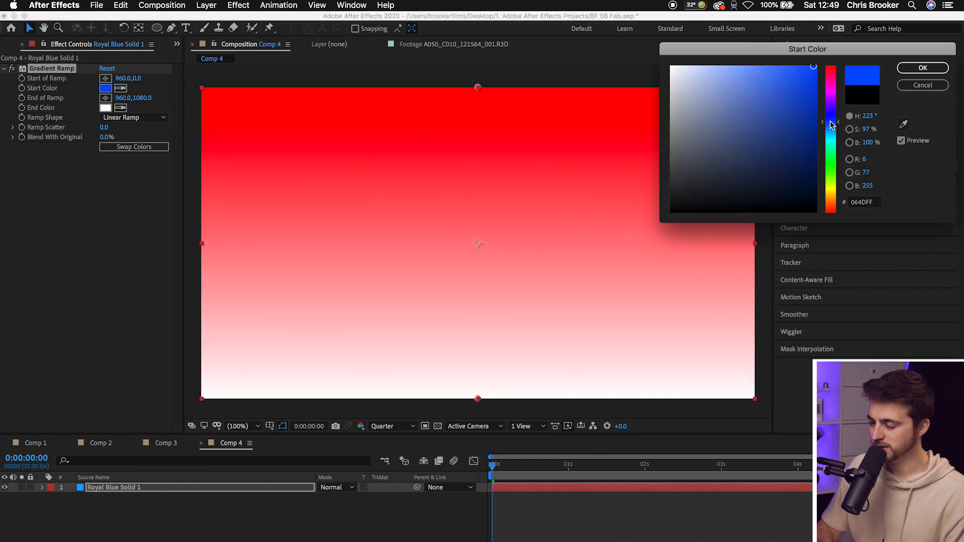
mouse_move(781, 151)
left_mouse_down()
mouse_move(790, 157)
mouse_move(802, 134)
left_mouse_up()
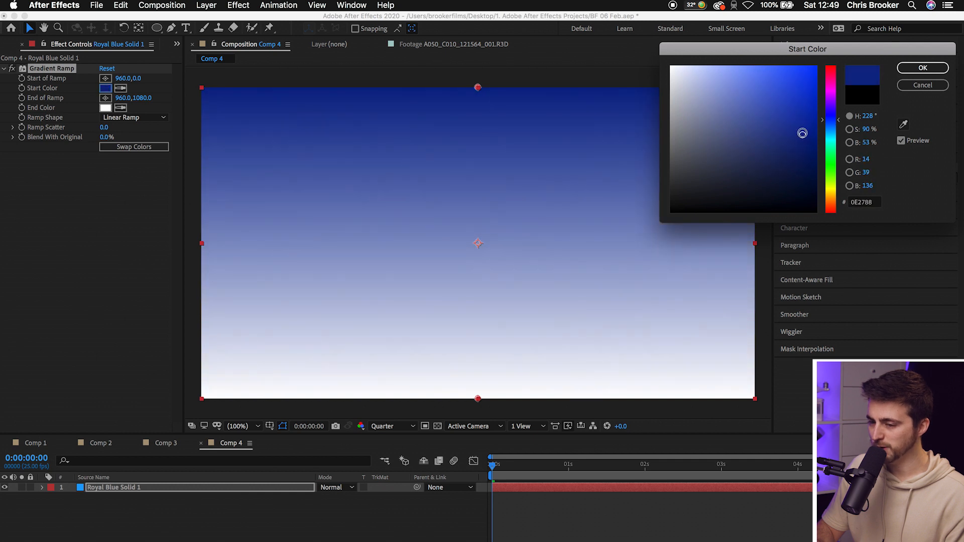
left_click(923, 68)
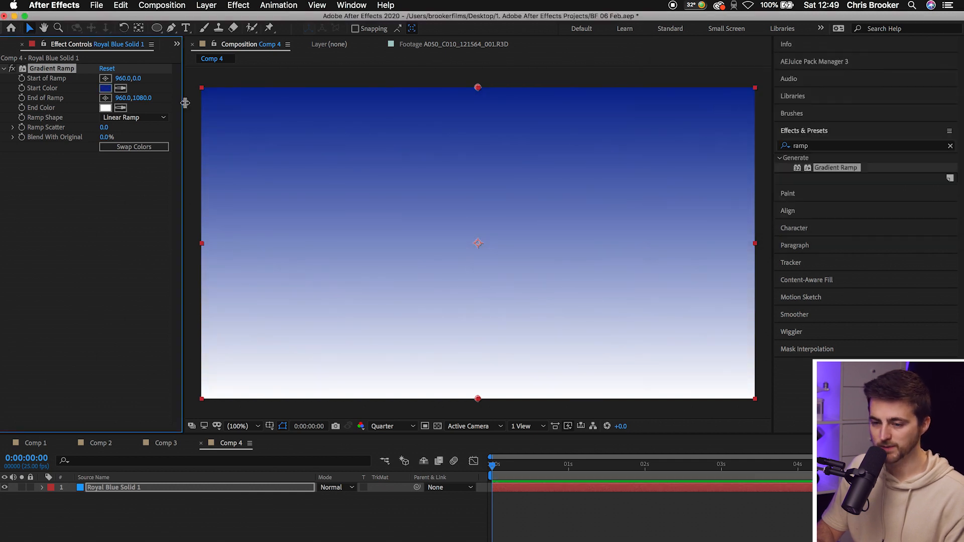
Set the Gradient Ramp's end color to a bright light blue
left_click(105, 108)
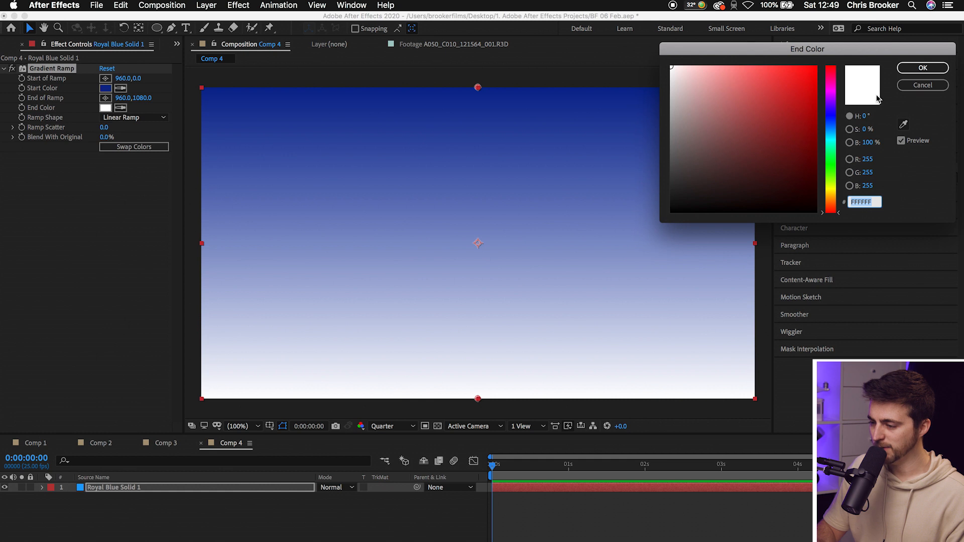
left_click(831, 130)
left_click_drag(794, 105, 782, 82)
left_click(923, 68)
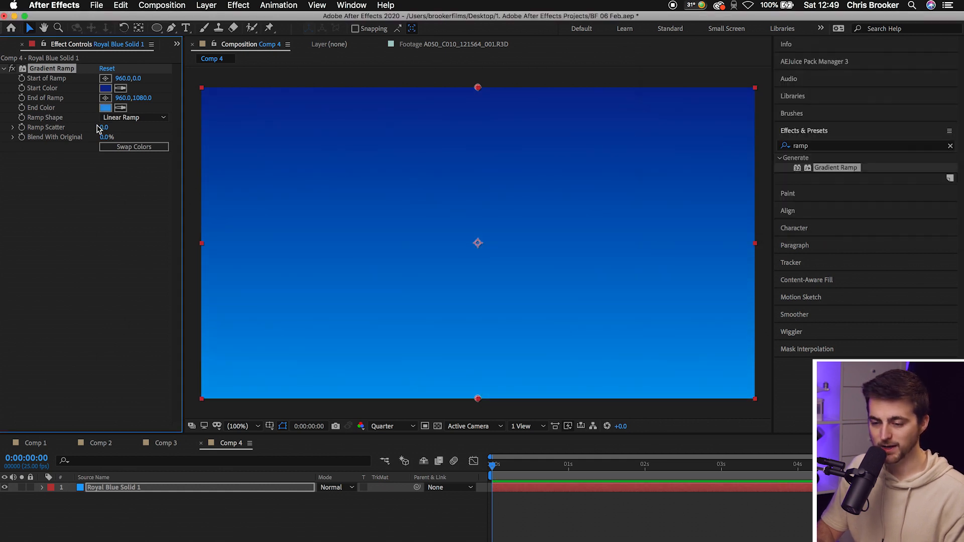
Set the Ramp Scatter to 27.6, compare the solid with the effect off and on, and deselect the layer
mouse_move(104, 129)
left_mouse_down()
mouse_move(215, 128)
mouse_move(508, 92)
mouse_move(106, 129)
left_mouse_up()
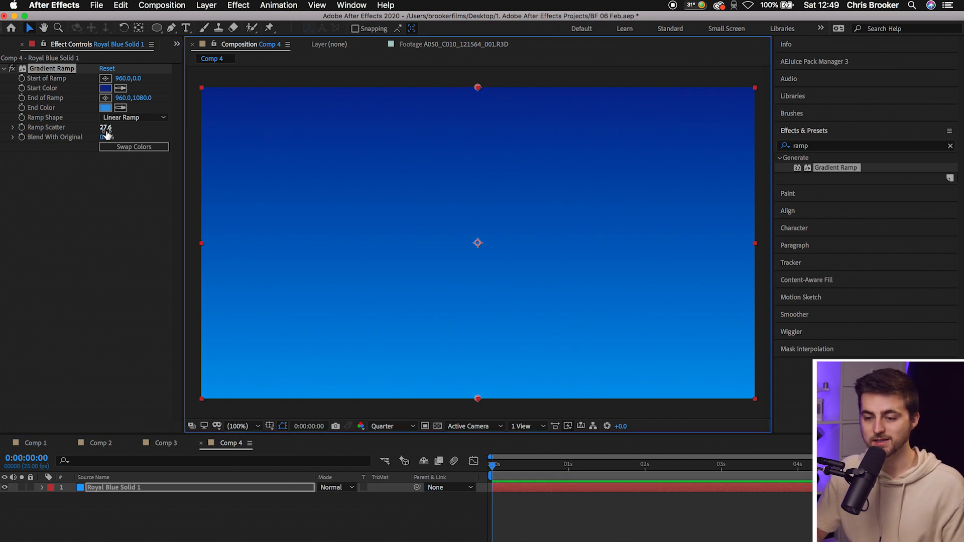
left_click(13, 71)
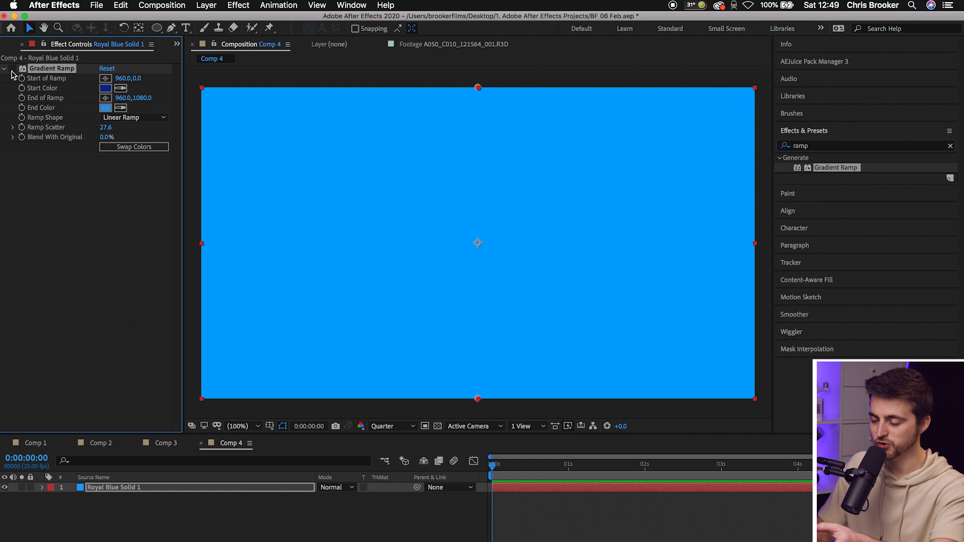
left_click(12, 71)
left_click(32, 206)
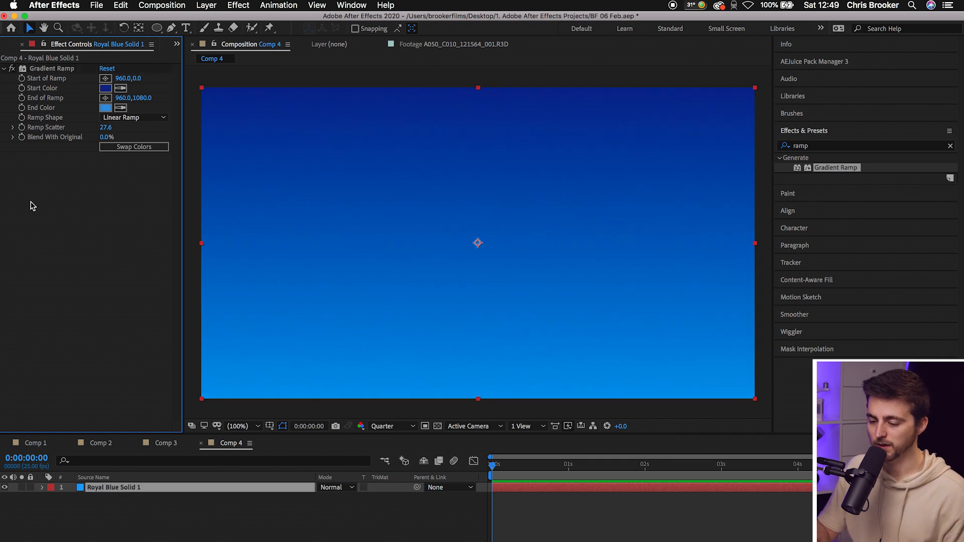
left_click(307, 531)
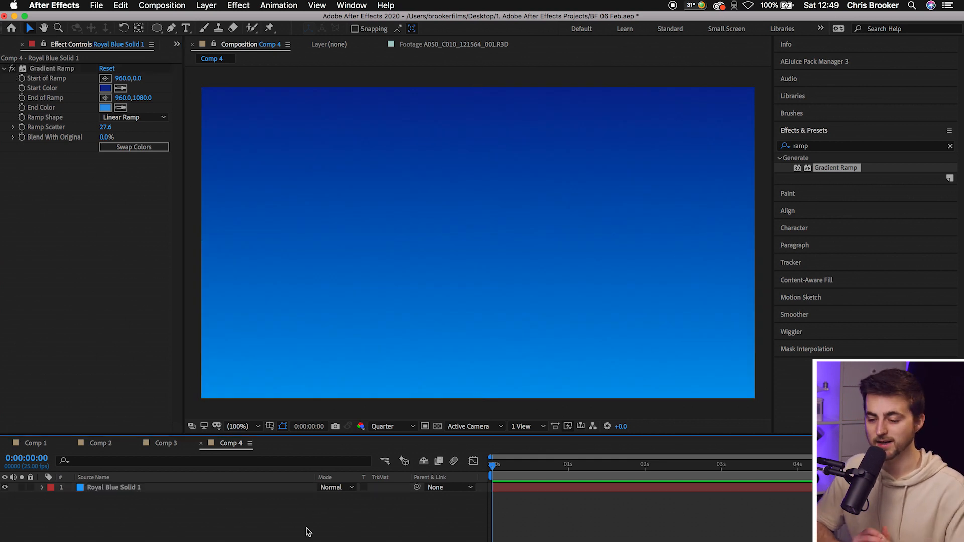
Show the proportional grid over the composition and activate the Pen tool
left_click(269, 427)
left_click(280, 448)
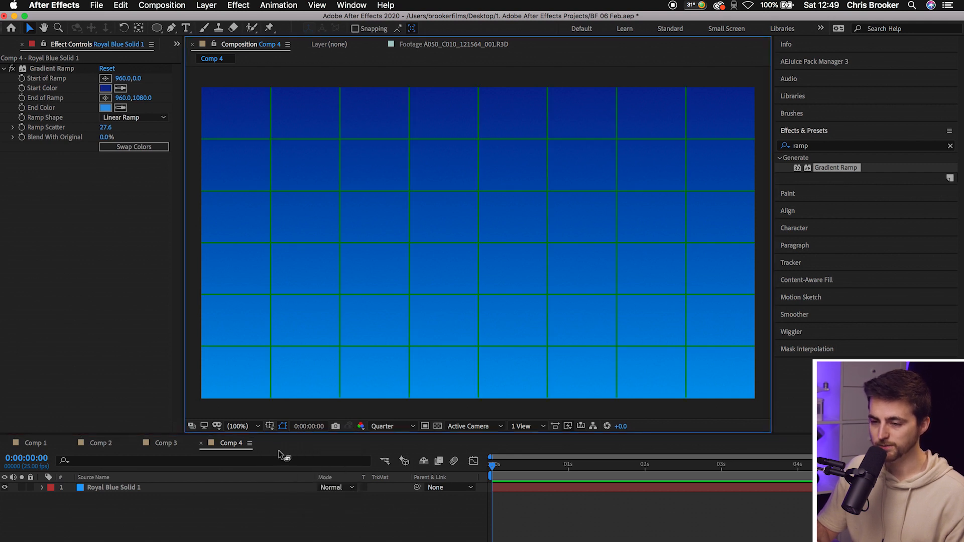
left_click(171, 29)
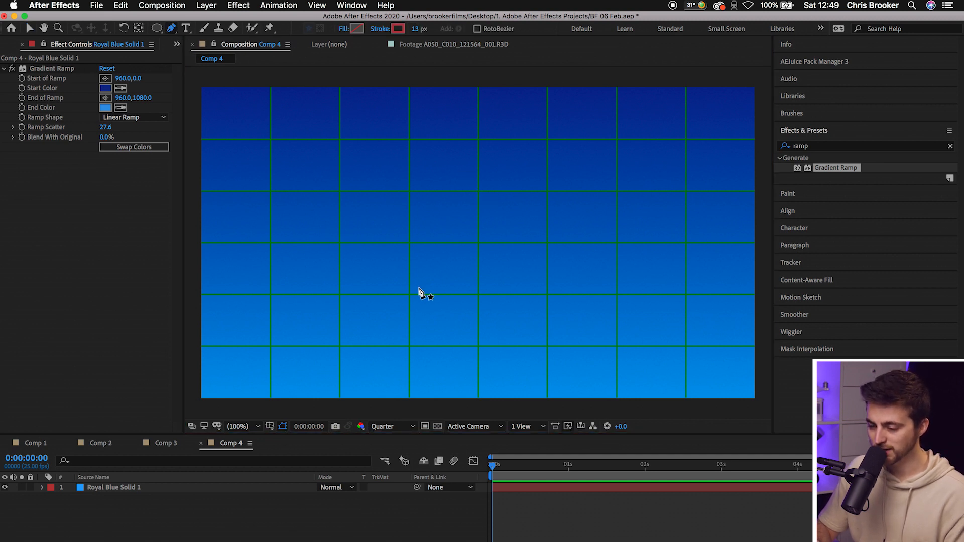
left_click(479, 192)
left_click(412, 294)
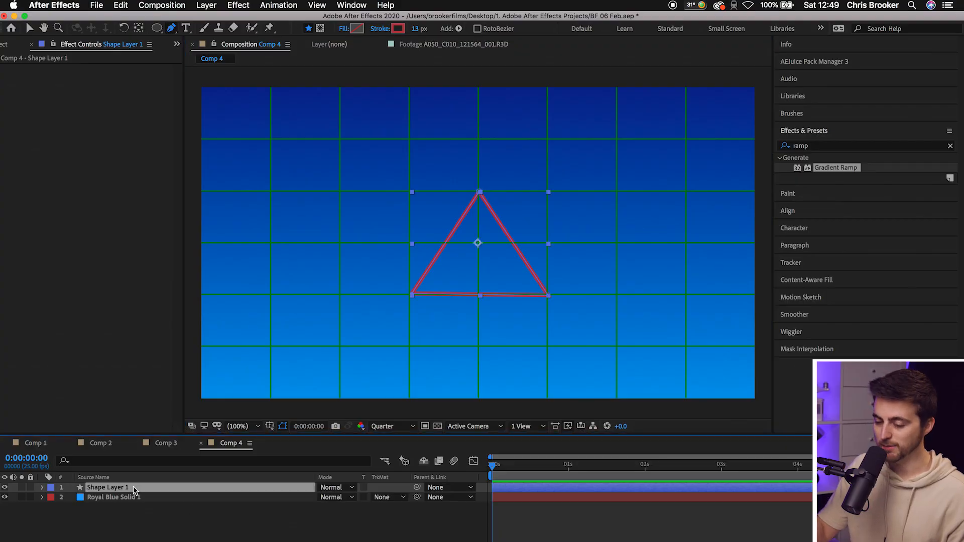
key("Delete")
Draw a closed triangular mask on the Royal Blue Solid 1 layer, two grid cells wide and high, centred in the frame
left_click(119, 493)
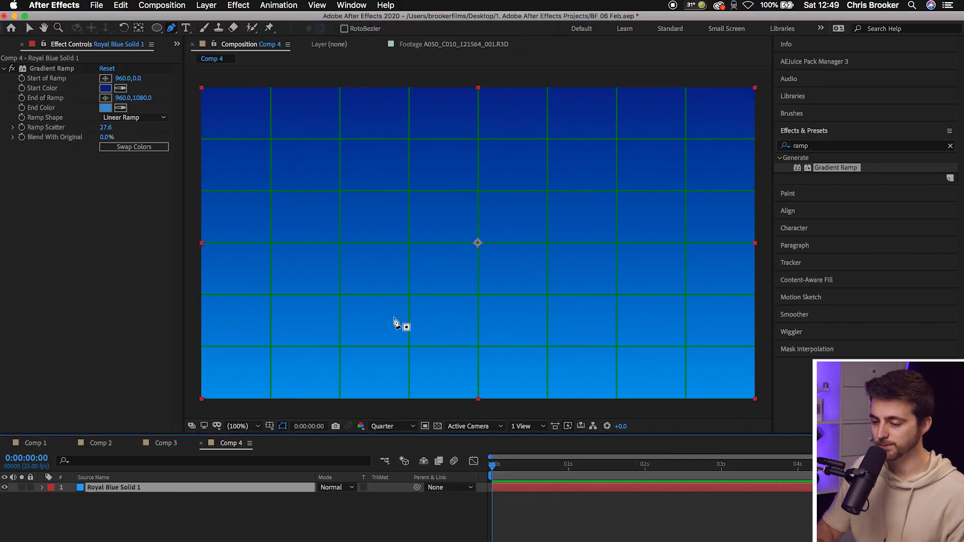
left_click(479, 194)
left_click(408, 294)
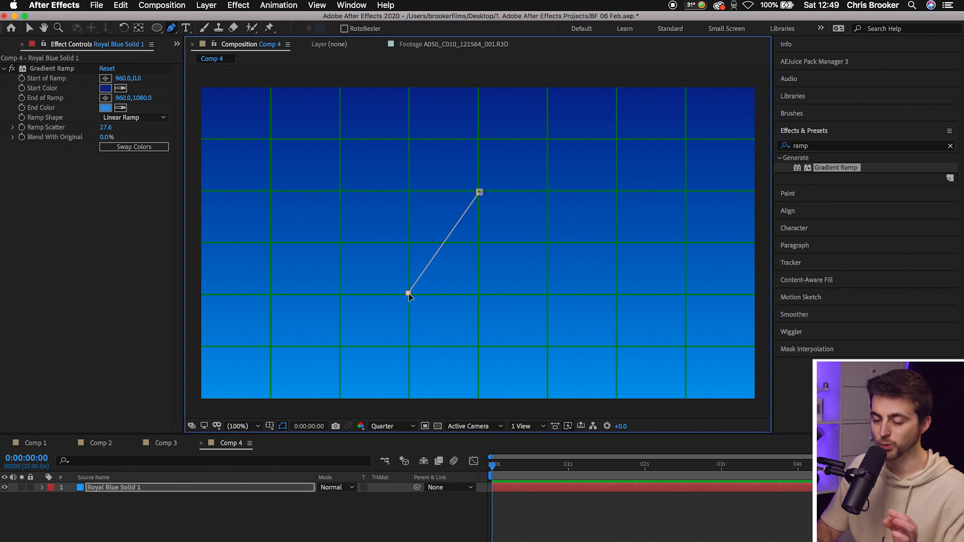
left_click(549, 297)
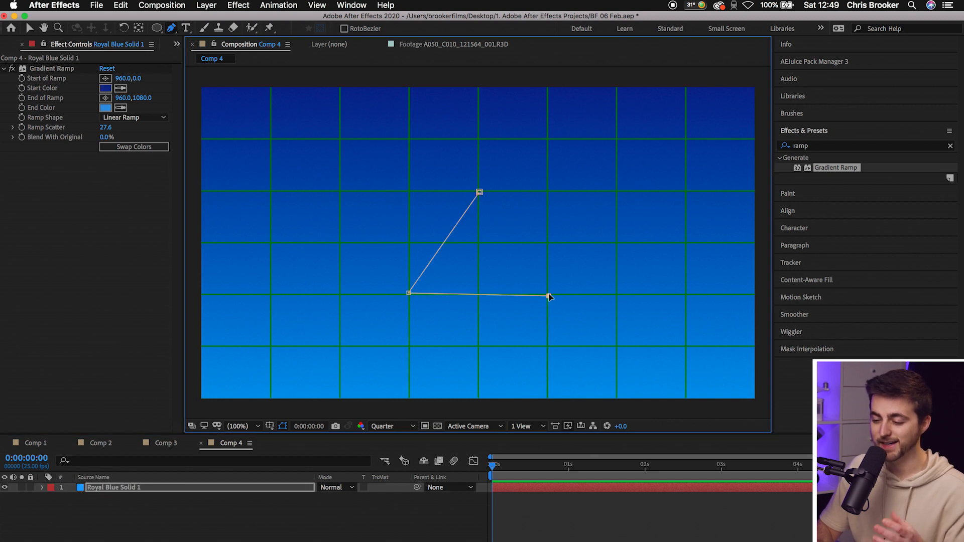
left_click(480, 194)
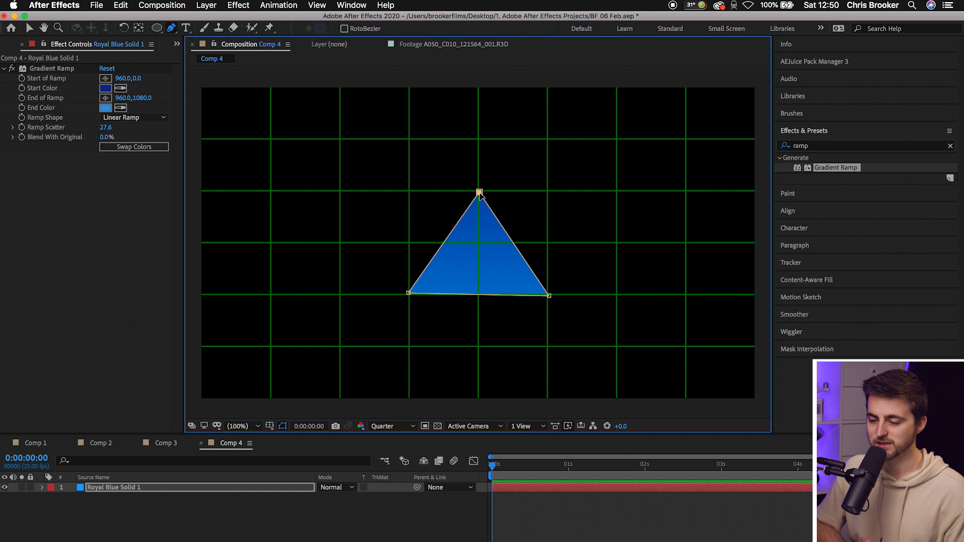
Reveal the solid's Mask Path and start keyframing it at 0:00:01:00
left_click_drag(496, 470, 568, 472)
key("m")
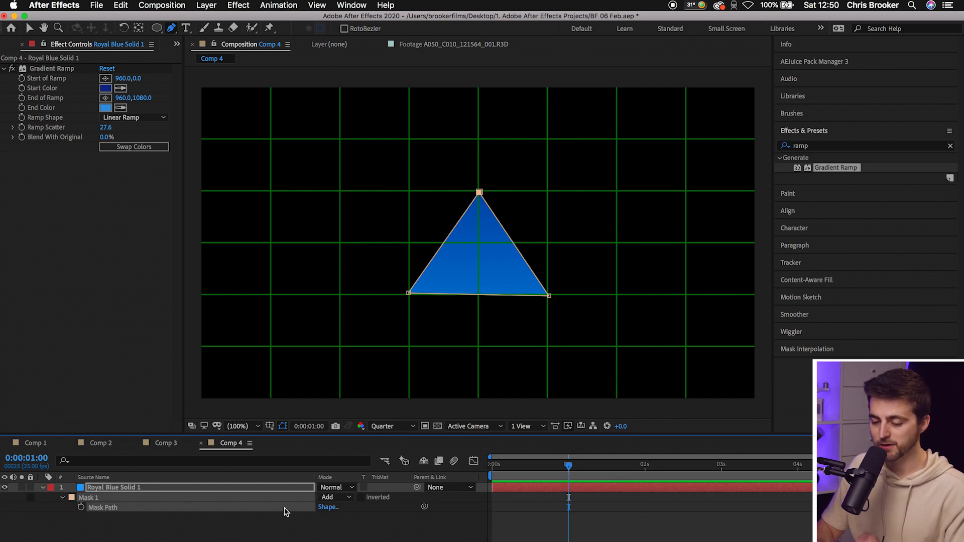
left_click(79, 509)
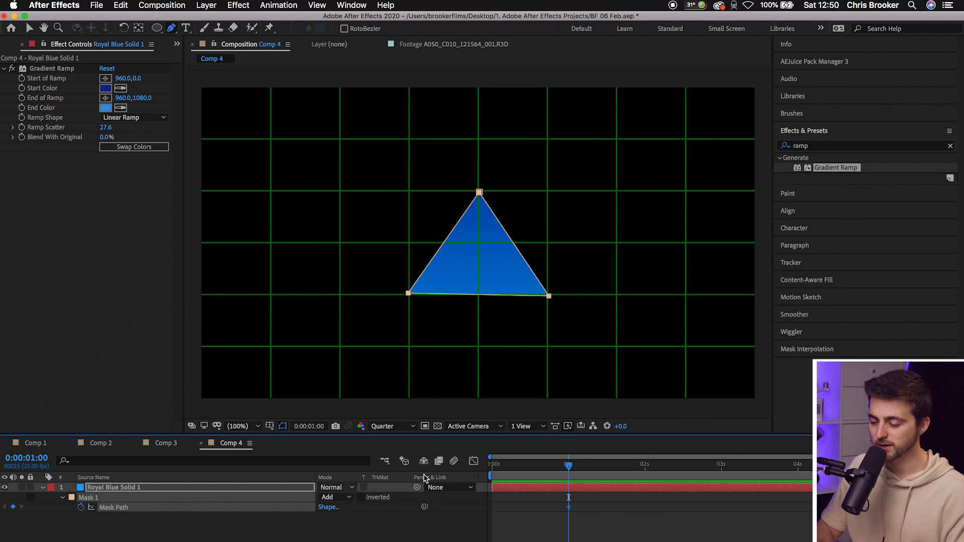
At 0:00:00:04, move the whole triangle mask straight up out of the frame and preview the drop
left_click_drag(569, 469, 504, 471)
left_click(29, 28)
left_click(419, 182)
left_click_drag(480, 194, 477, 148)
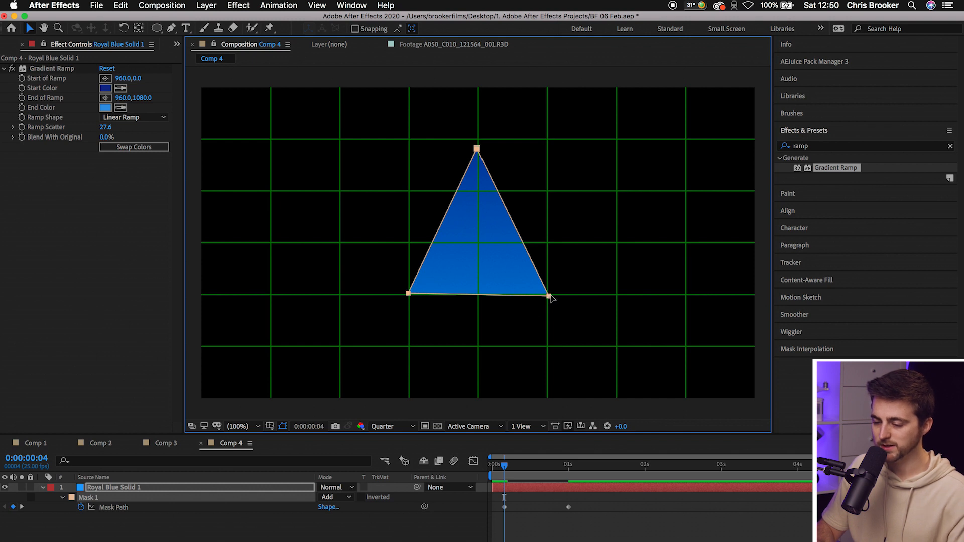
left_click_drag(549, 297, 549, 80)
key("space")
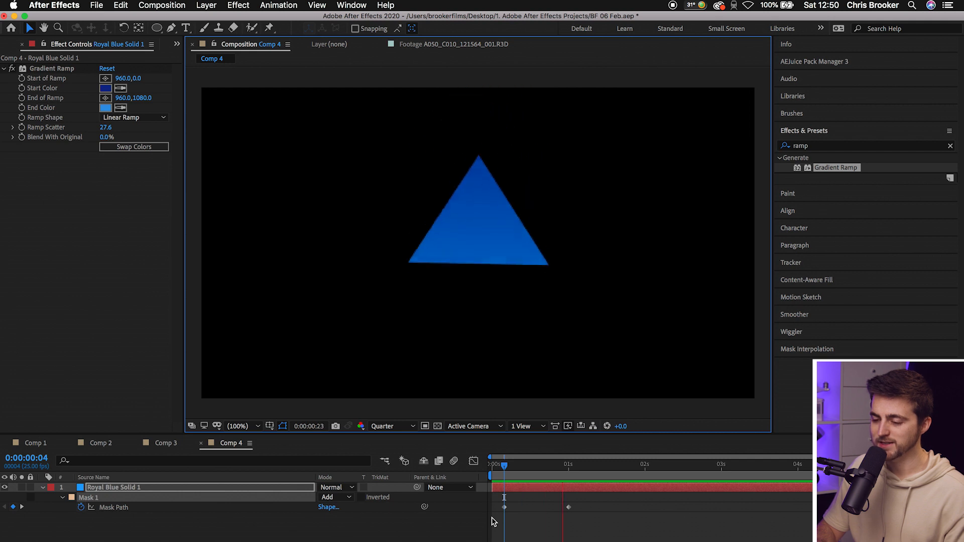
key("space")
At 0:00:00:16, lower the triangle mask to its landing position, level its base, and squash it by pulling the apex down to the frame's centre
left_click_drag(508, 468, 542, 502)
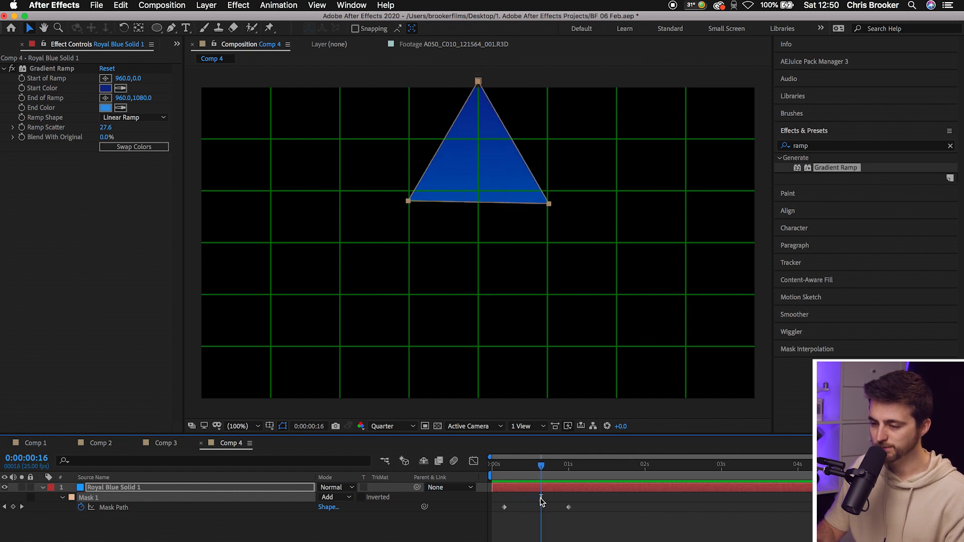
left_click_drag(478, 83, 477, 173)
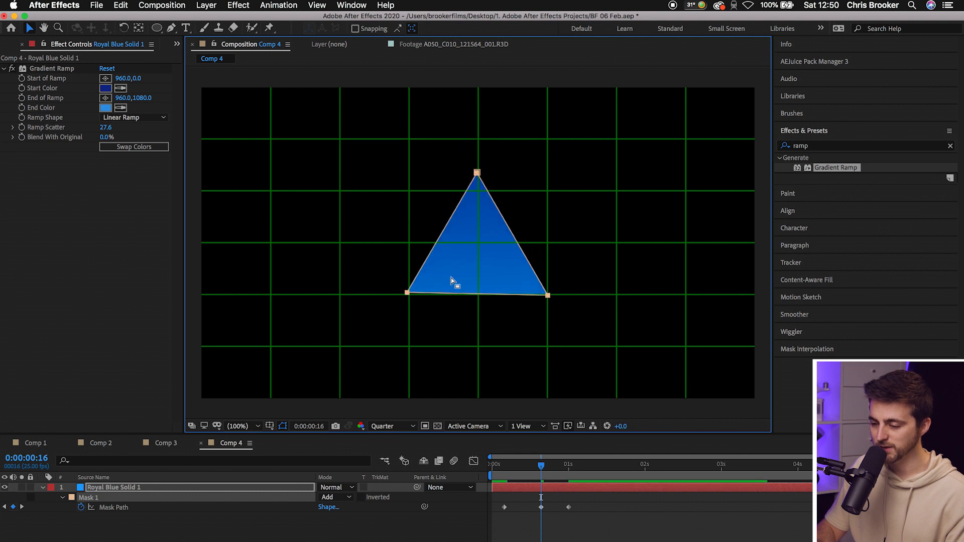
left_click_drag(378, 282, 421, 296)
key("shift+Down")
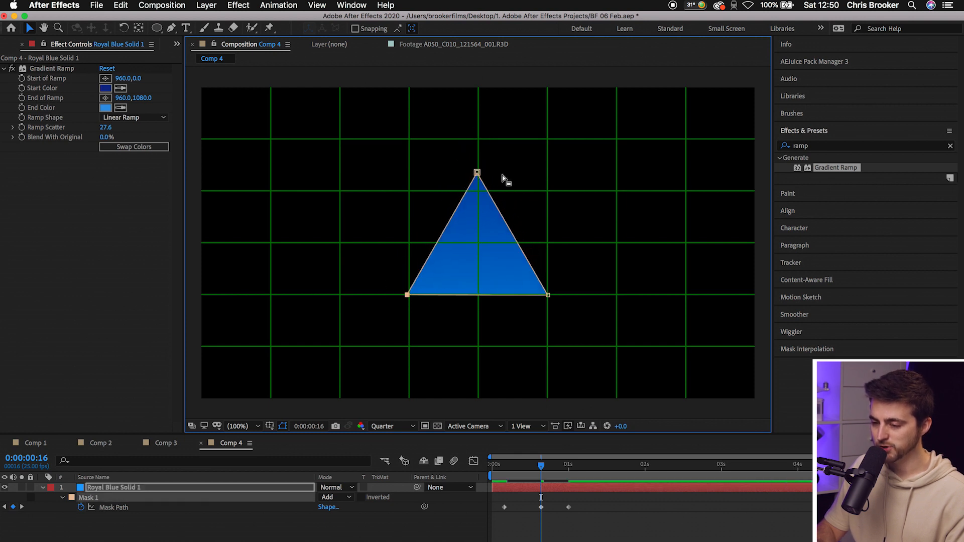
left_click_drag(477, 173, 480, 248)
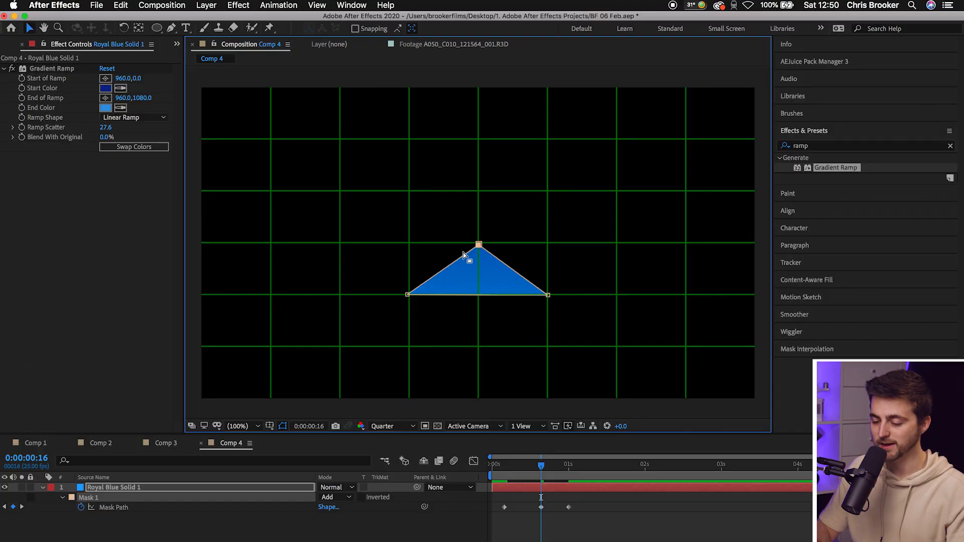
At 0:00:00:14, stretch the falling triangle by raising its apex, and preview the drop from the start
mouse_move(541, 464)
left_mouse_down()
mouse_move(502, 474)
mouse_move(558, 475)
mouse_move(495, 475)
mouse_move(533, 483)
mouse_move(535, 465)
left_mouse_up()
key("space")
key("space")
left_click(442, 177)
left_click_drag(479, 193, 478, 160)
left_click(509, 472)
key("space")
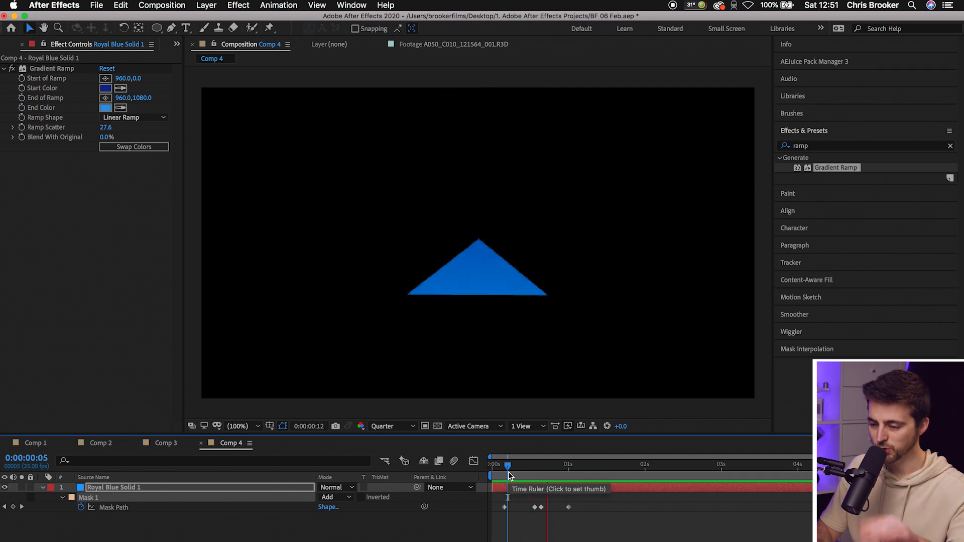
Examine the triangle's stretch and squash around its landing, playing the animation from 0:00:00:13
left_click(535, 475)
left_click_drag(535, 476, 538, 473)
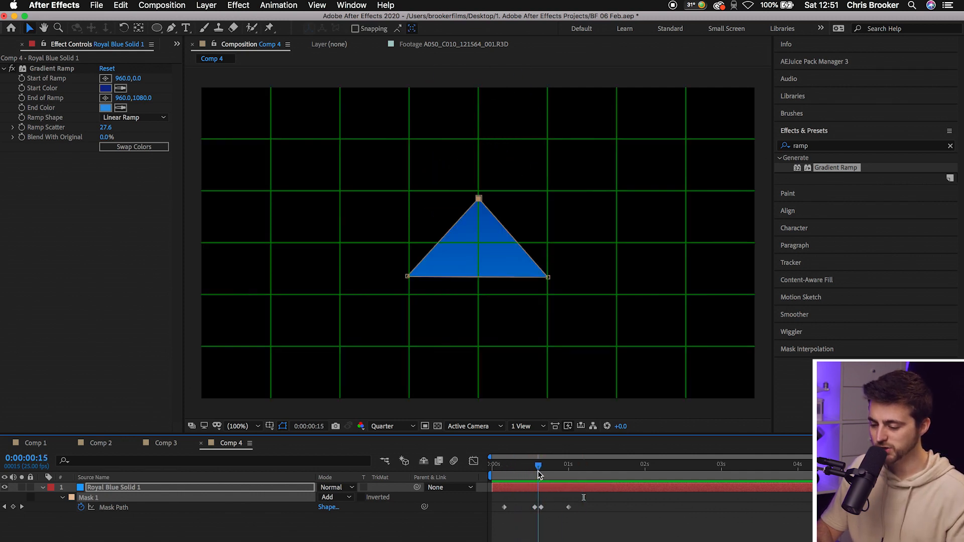
key("equal")
left_click(527, 464)
key("space")
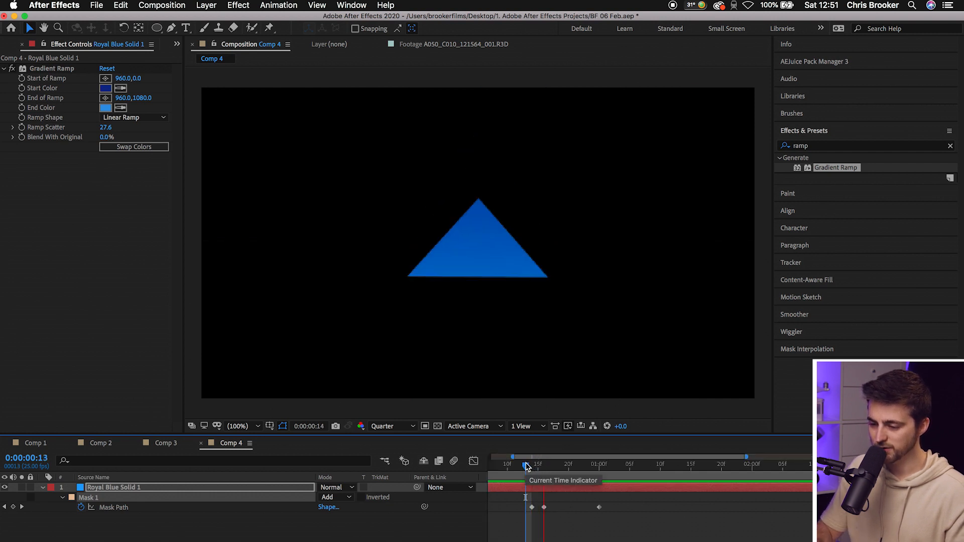
key("space")
key("space")
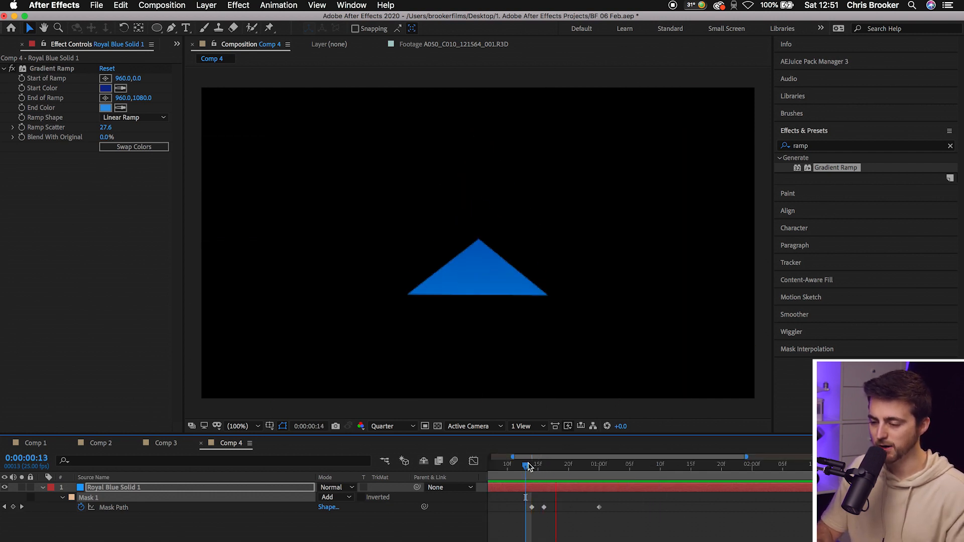
key("space")
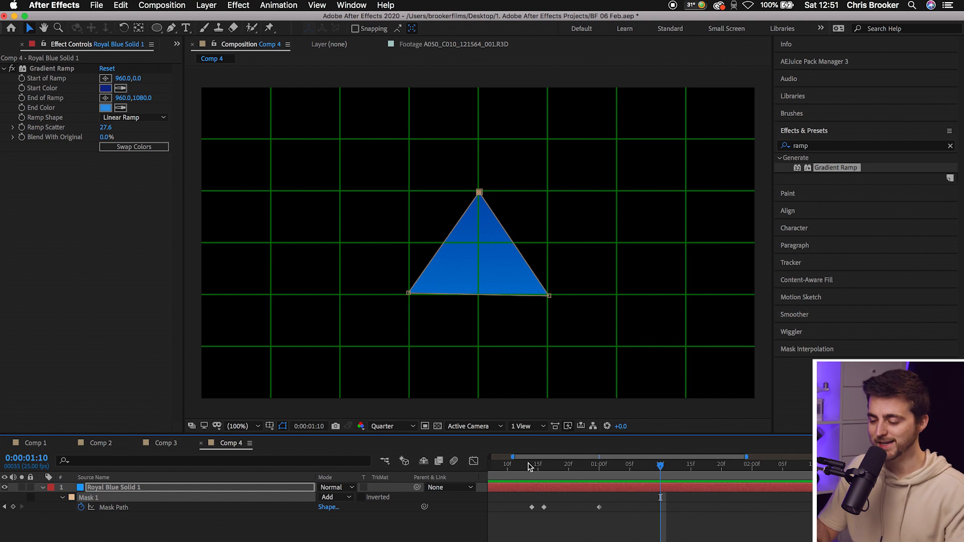
Add a Mask Path keyframe at 0:00:01:20, and raise the triangle's apex slightly at 0:00:01:10
left_click_drag(660, 466, 725, 495)
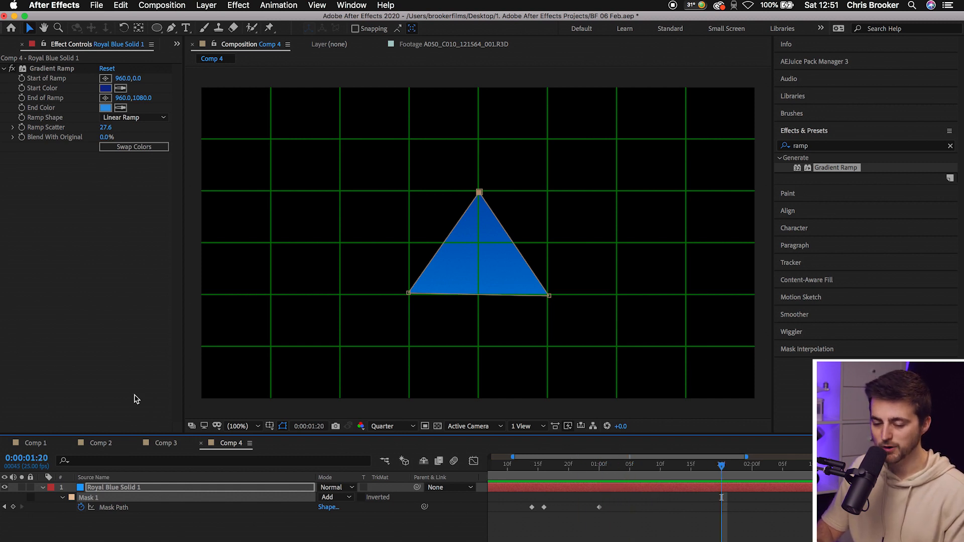
left_click(14, 507)
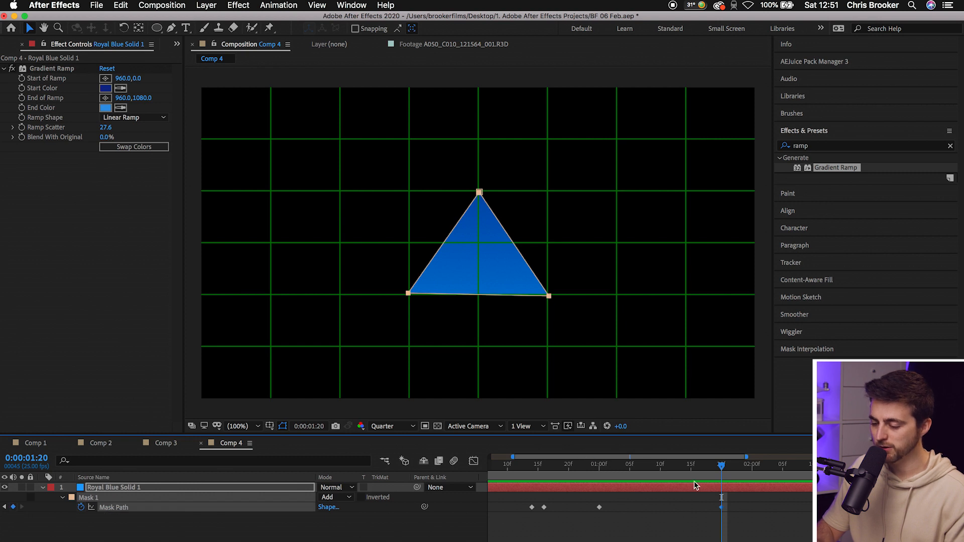
left_click_drag(719, 475, 661, 474)
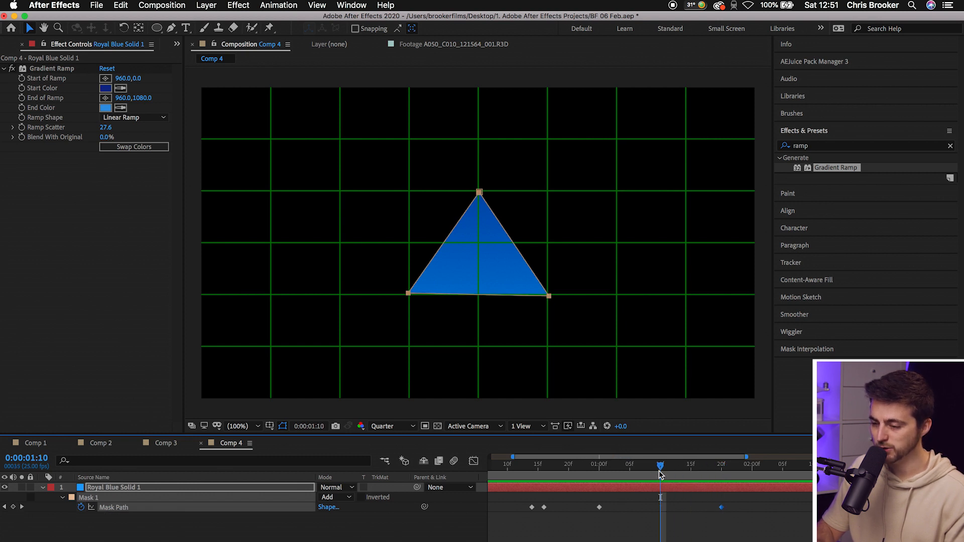
left_click(473, 196)
left_click_drag(480, 194, 480, 177)
Preview the complete triangle animation from the beginning and again from 0:00:00:04
left_click(538, 469)
key("minus")
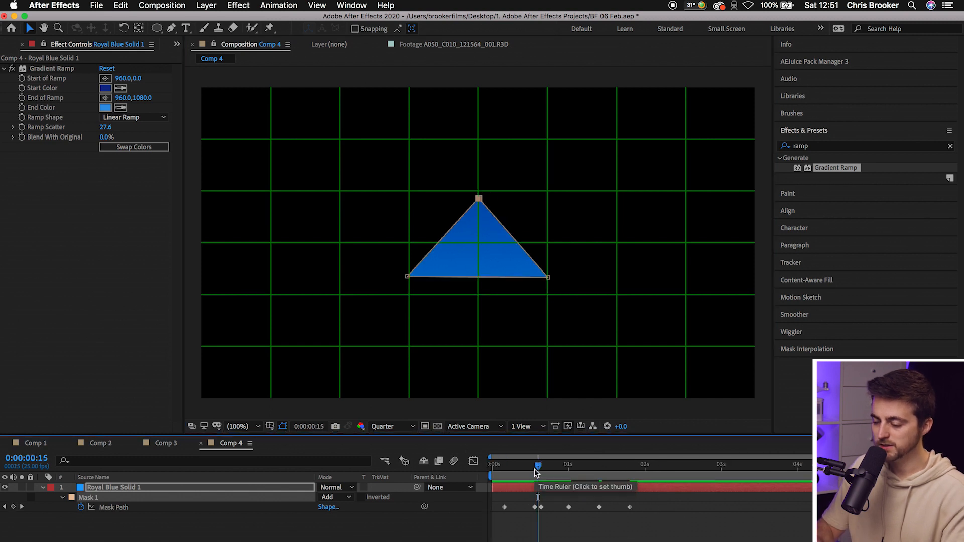
left_click_drag(535, 468, 472, 476)
key("space")
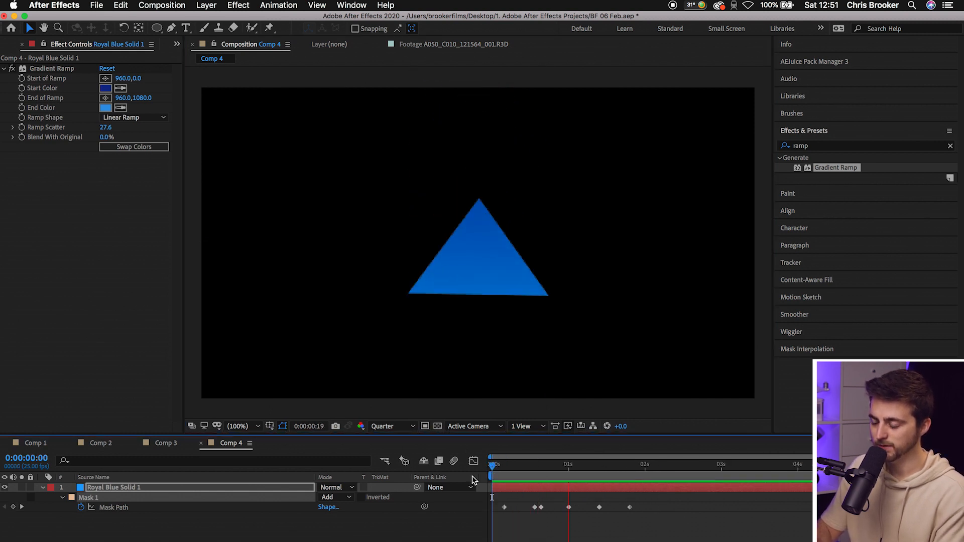
left_click(504, 477)
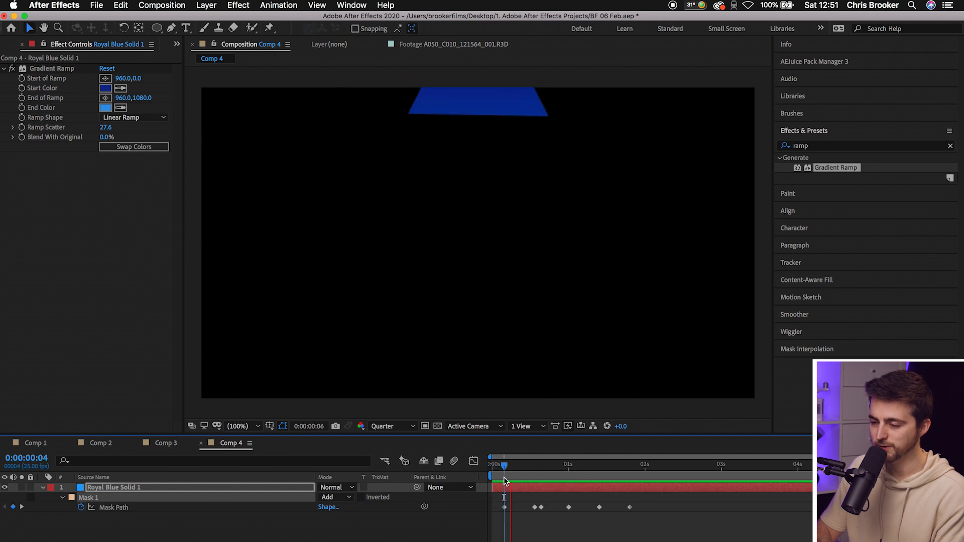
Examine the triangle's motion around the Mask Path keyframe at 0:00:01:00, replaying the animation from 0:00:00:03
key("space")
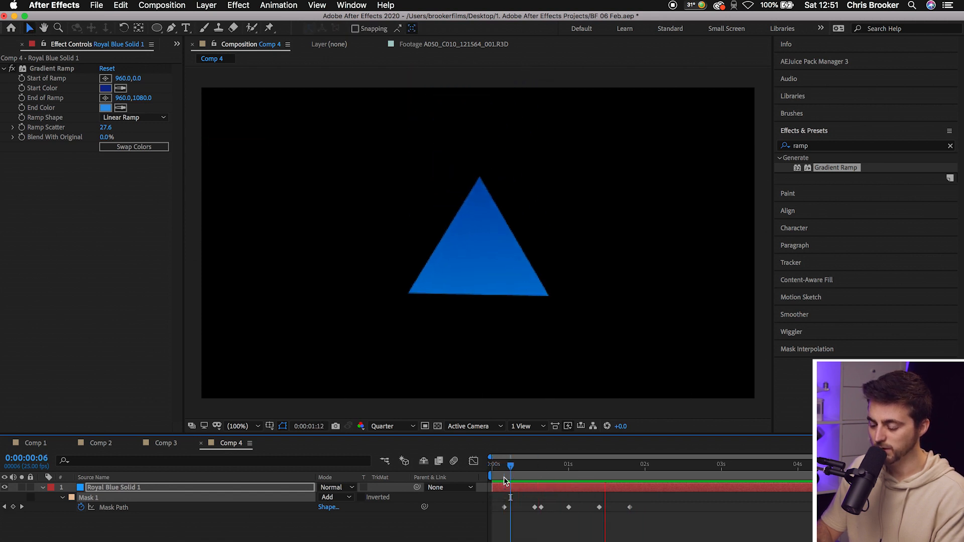
left_click_drag(524, 471, 569, 473)
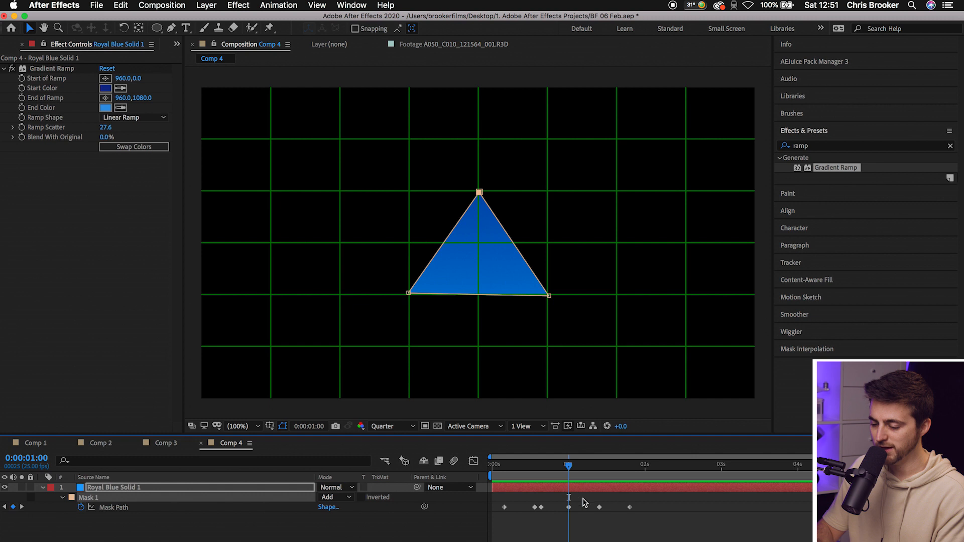
left_click(569, 507)
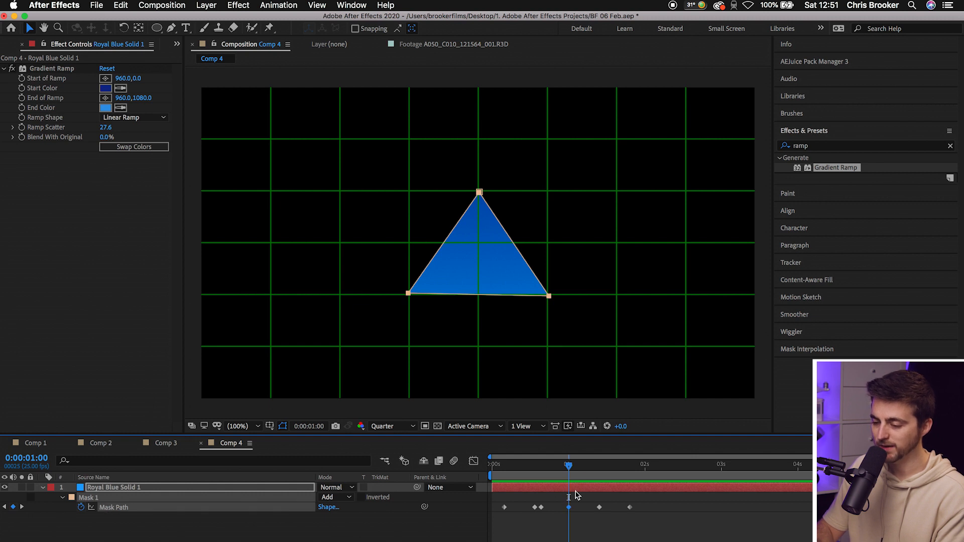
left_click_drag(575, 467, 503, 478)
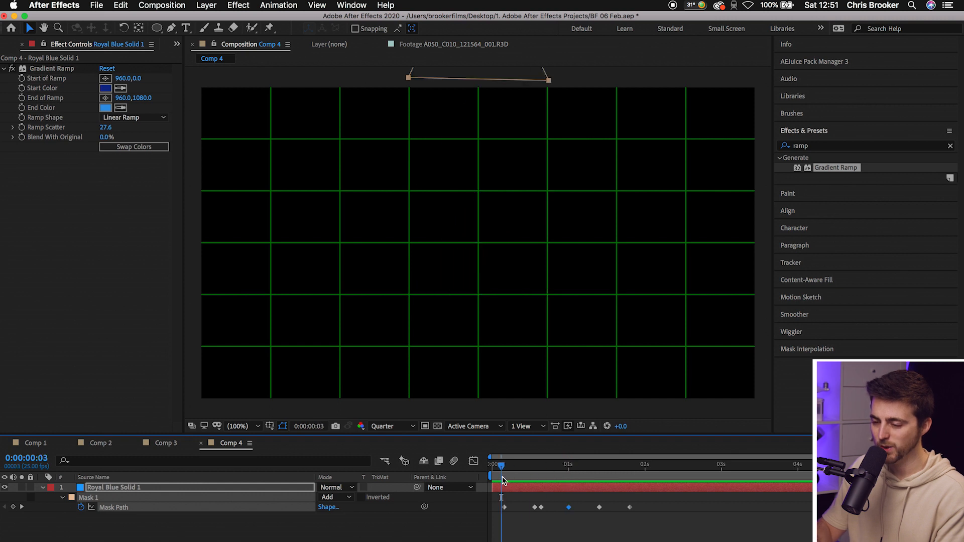
key("space")
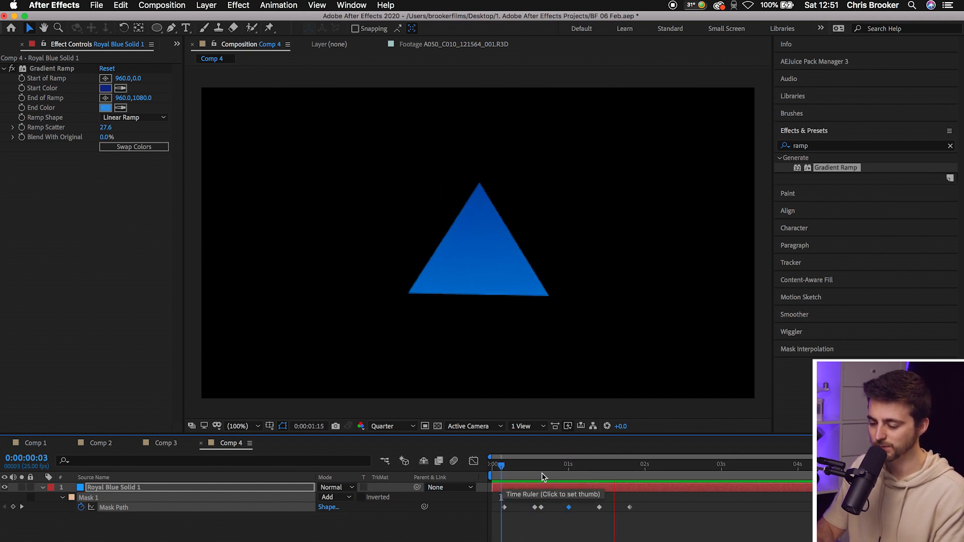
key("space")
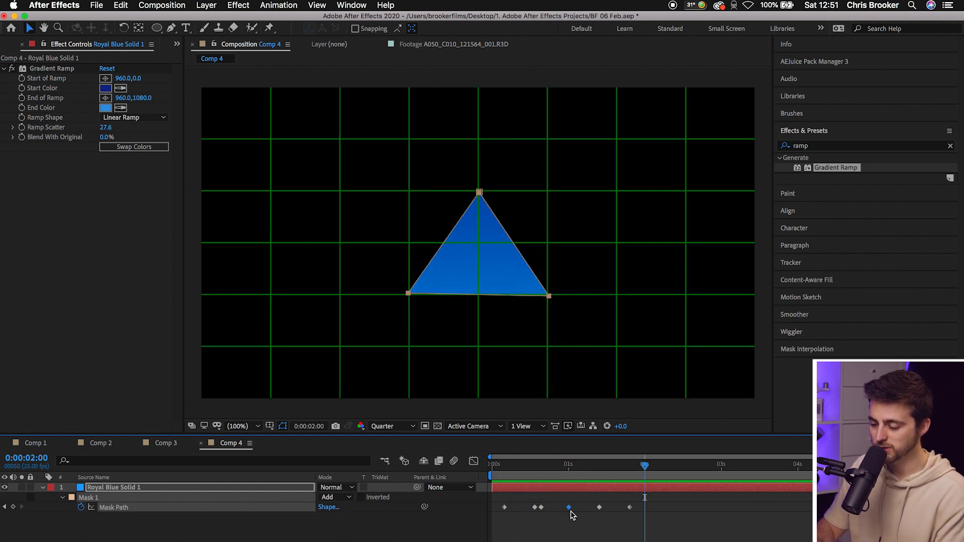
Delete the Mask Path keyframe at 0:00:01:00, shift the last two keyframes earlier to start at that time, and preview the result
left_click(569, 467)
key("Delete")
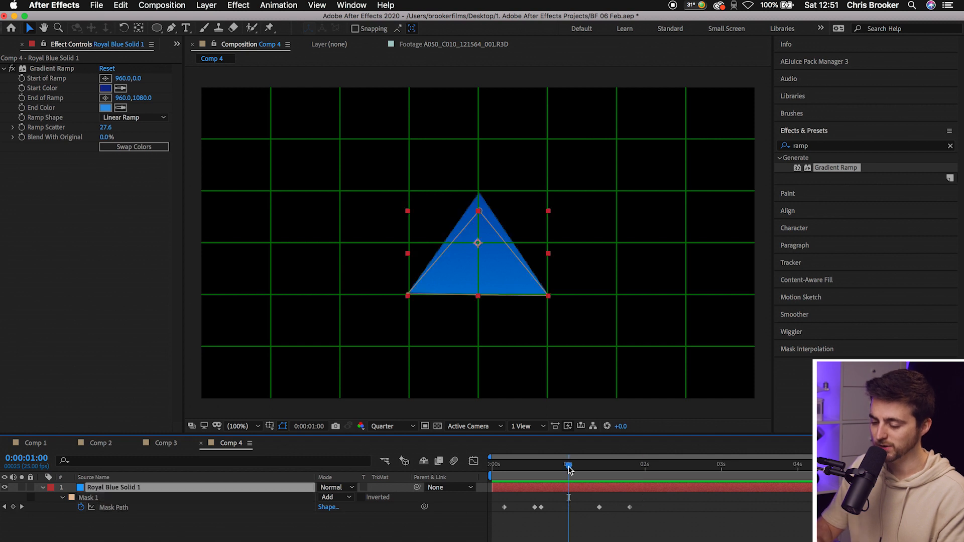
left_click_drag(634, 520, 569, 511)
key("space")
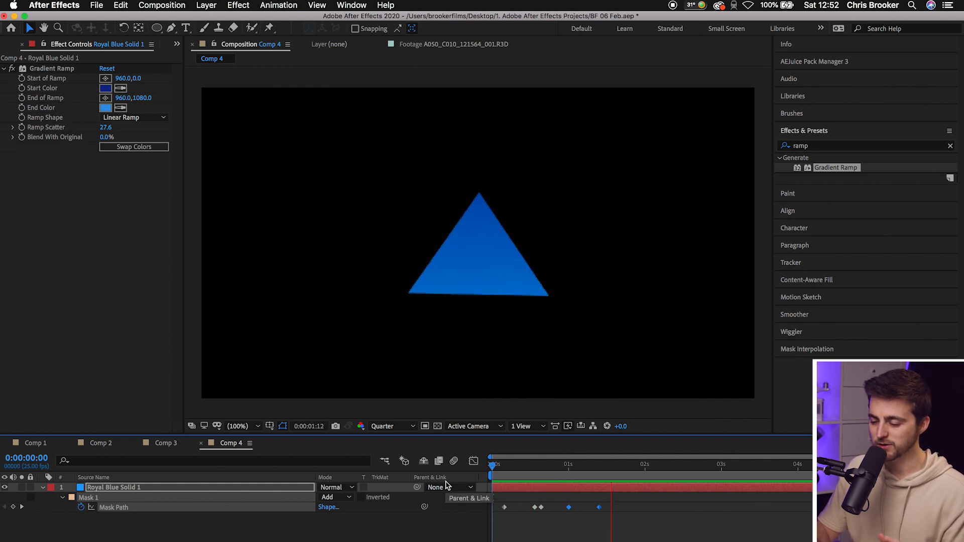
Try delaying only the last Mask Path keyframe to about 0:00:01:16, and preview the animation from the beginning
key("space")
left_click(589, 527)
left_click_drag(599, 507, 600, 506)
left_click_drag(601, 507, 618, 507)
key("space")
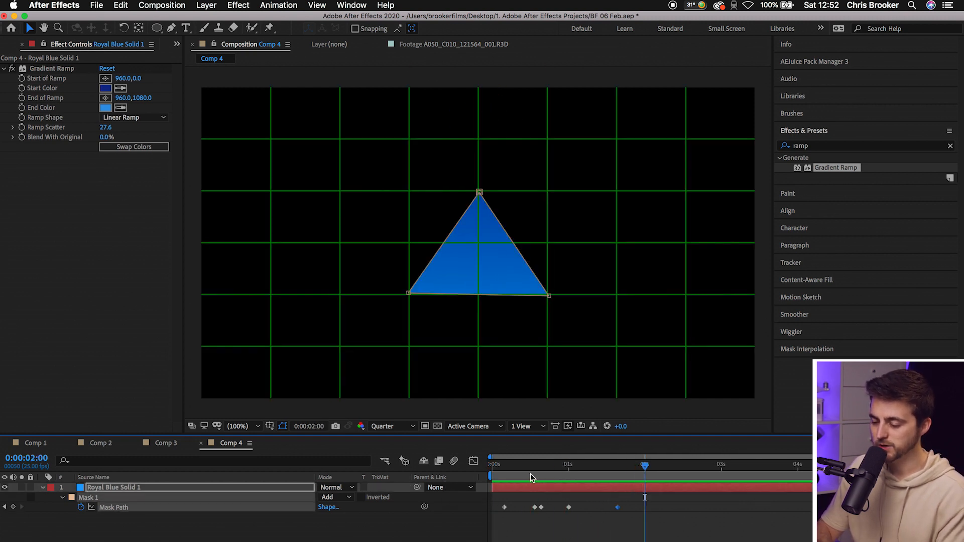
key("space")
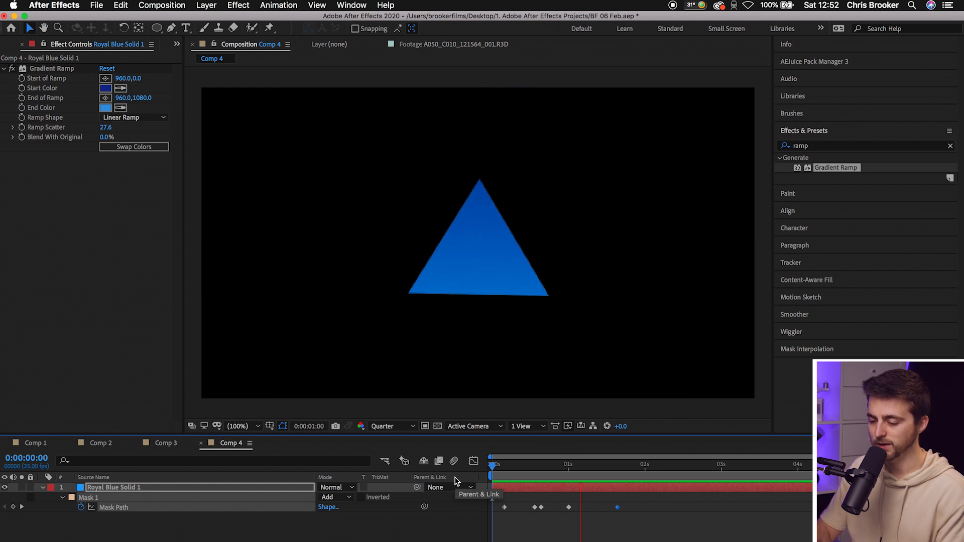
key("space")
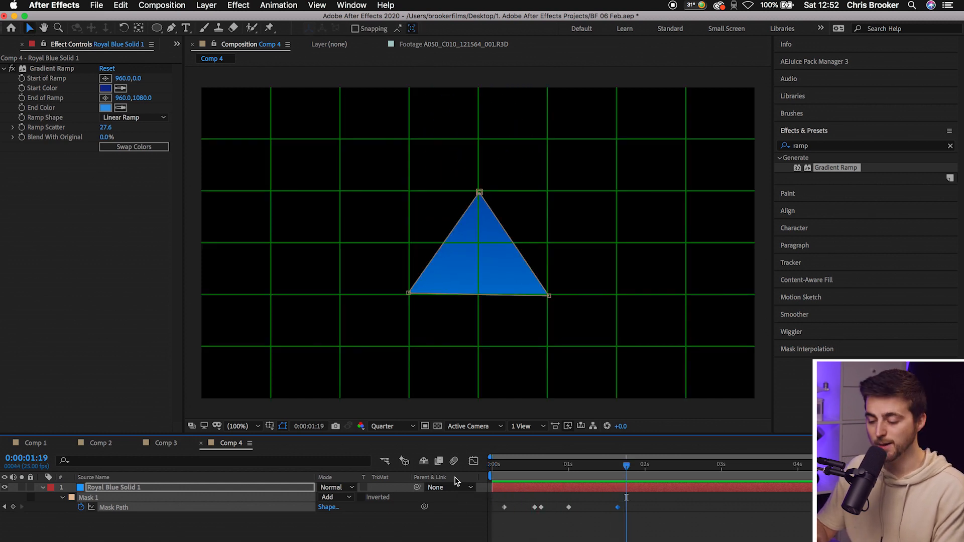
Tighten the drop by moving the last two Mask Path keyframes earlier and the first to 0:00:00:07, and preview it
left_click_drag(619, 509, 595, 509)
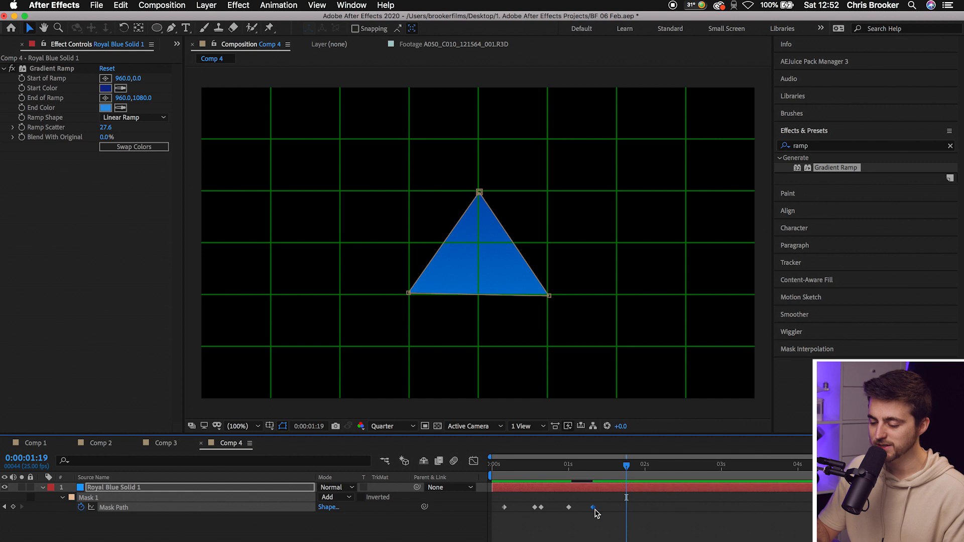
left_click_drag(505, 508, 513, 508)
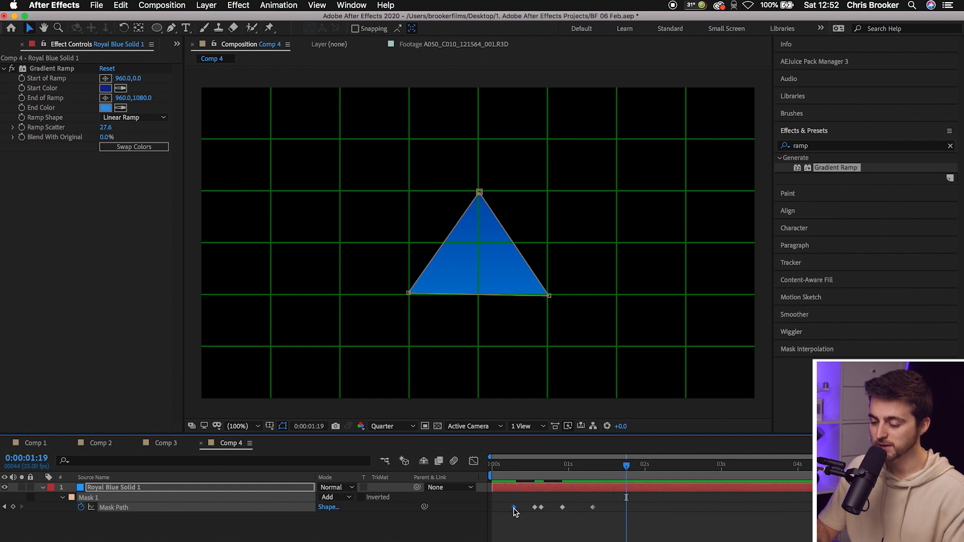
left_click(511, 465)
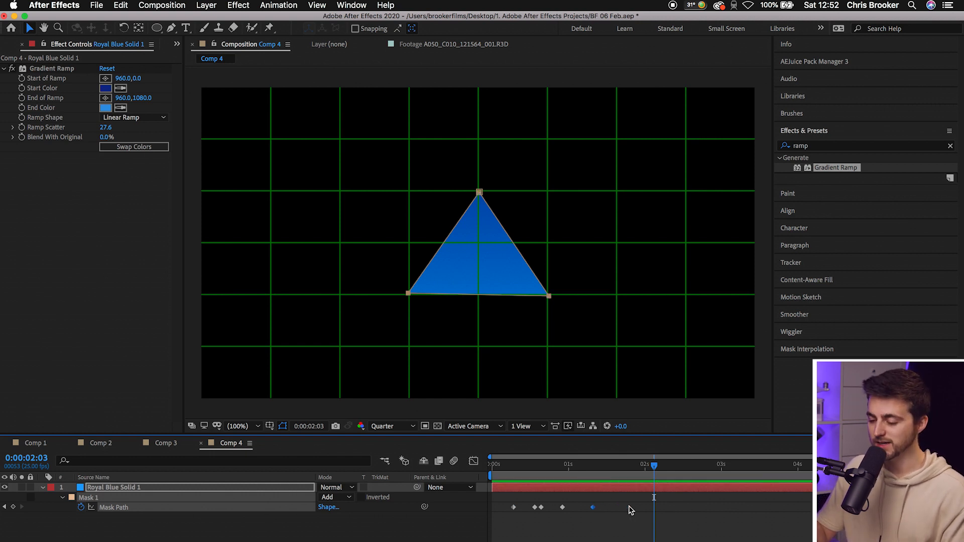
key("Home")
key("space")
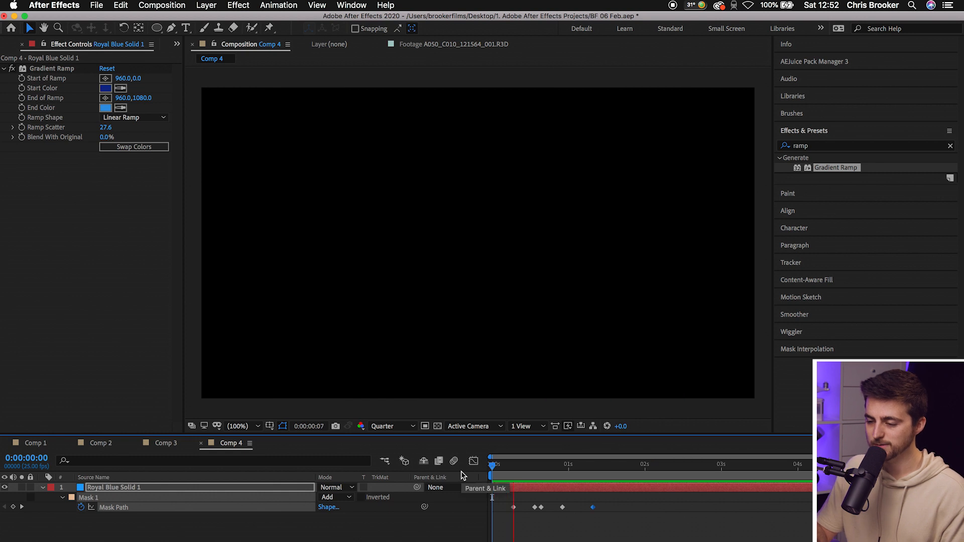
key("space")
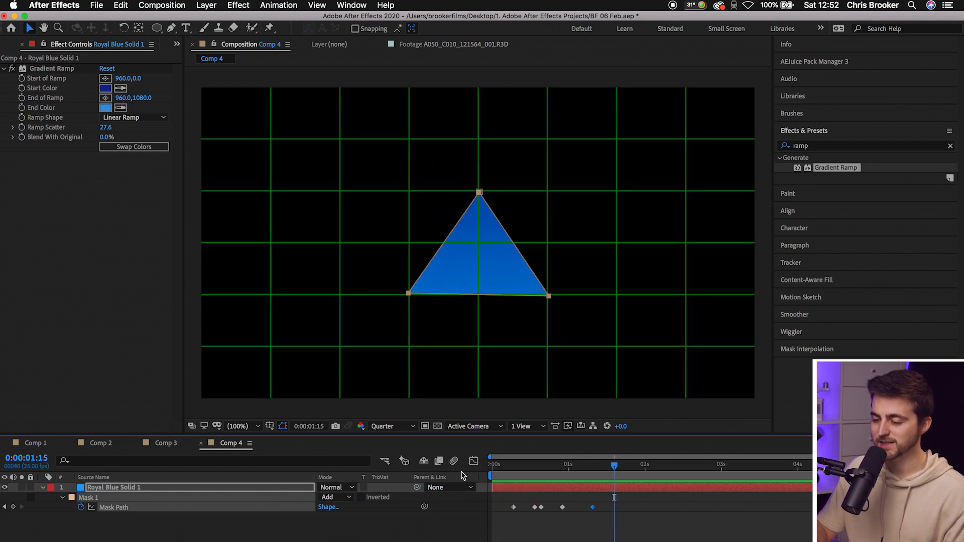
Add a Mask Path keyframe at 0:00:01:15, and at 0:00:01:24 enlarge the triangle by moving all three corners outside the frame
left_click(13, 508)
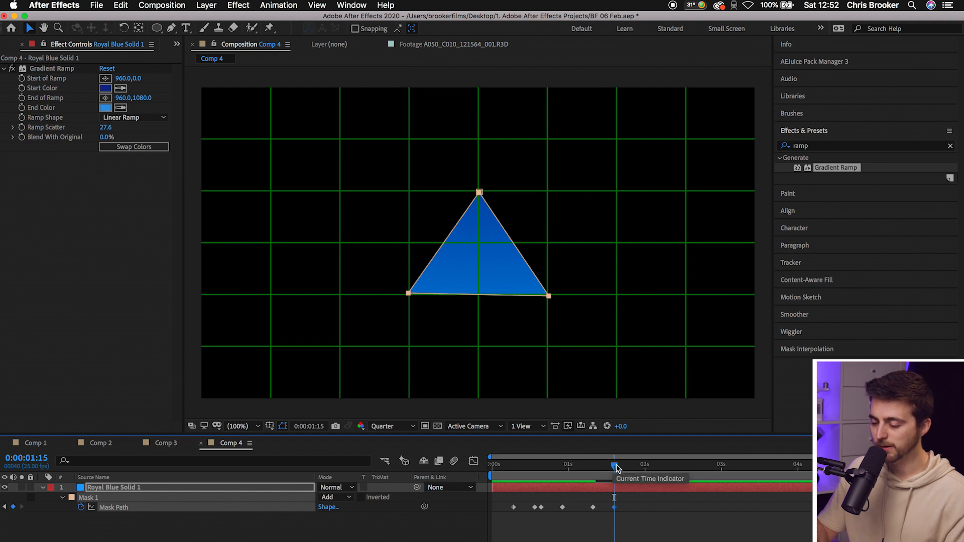
left_click_drag(617, 469, 645, 471)
left_click(563, 208)
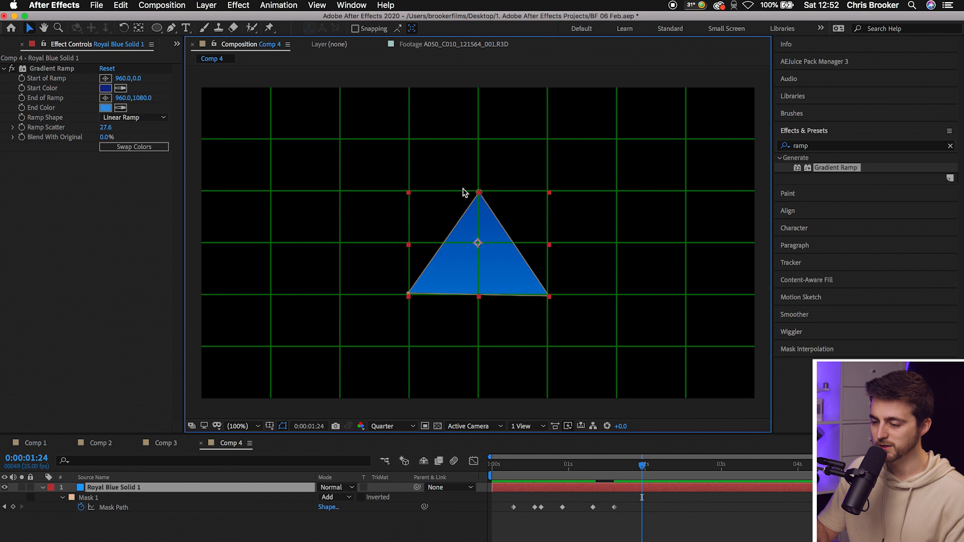
left_click_drag(484, 196, 483, 35)
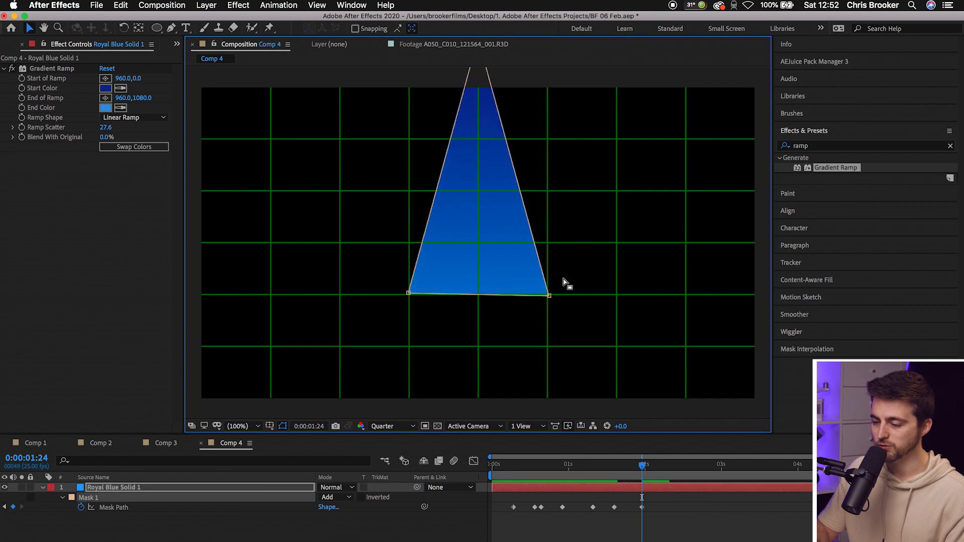
left_click(549, 297)
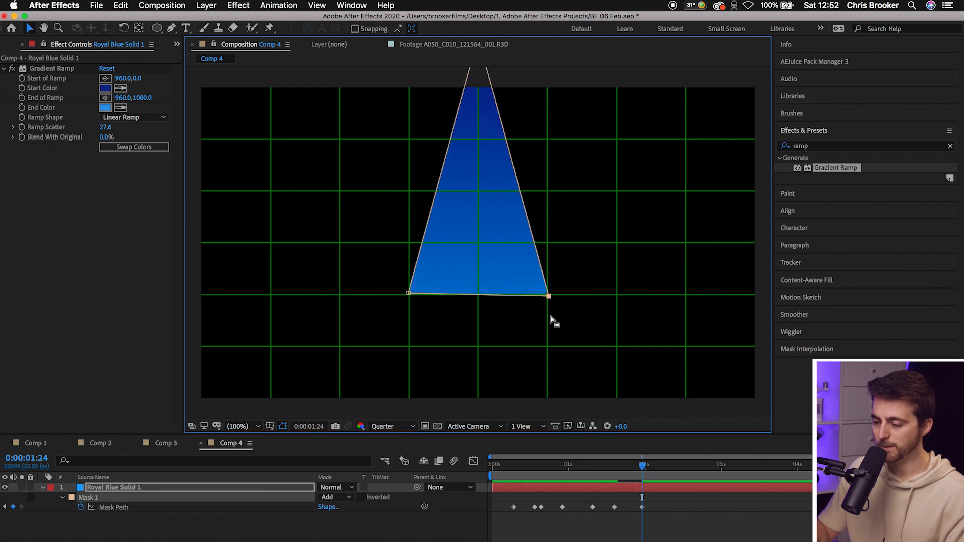
left_click_drag(550, 298, 898, 500)
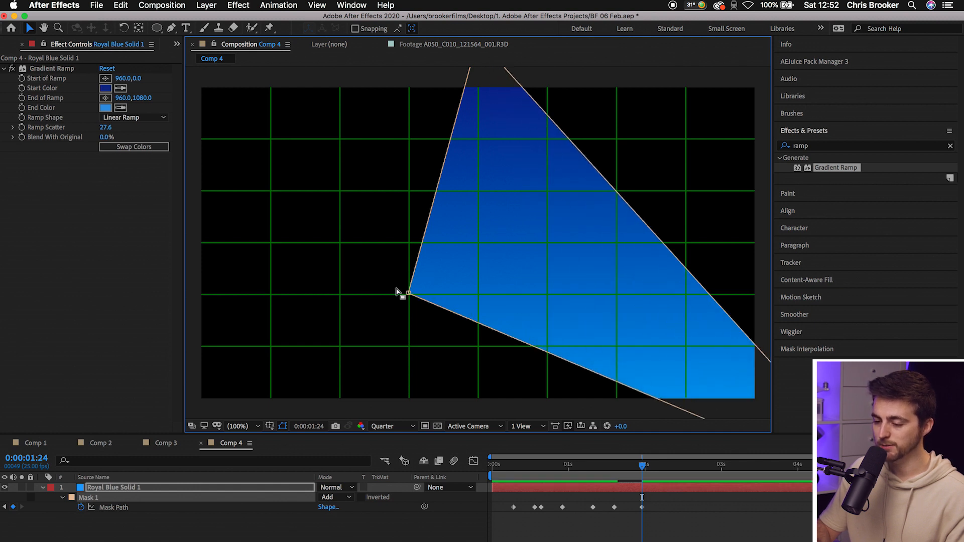
left_click_drag(408, 294, 54, 477)
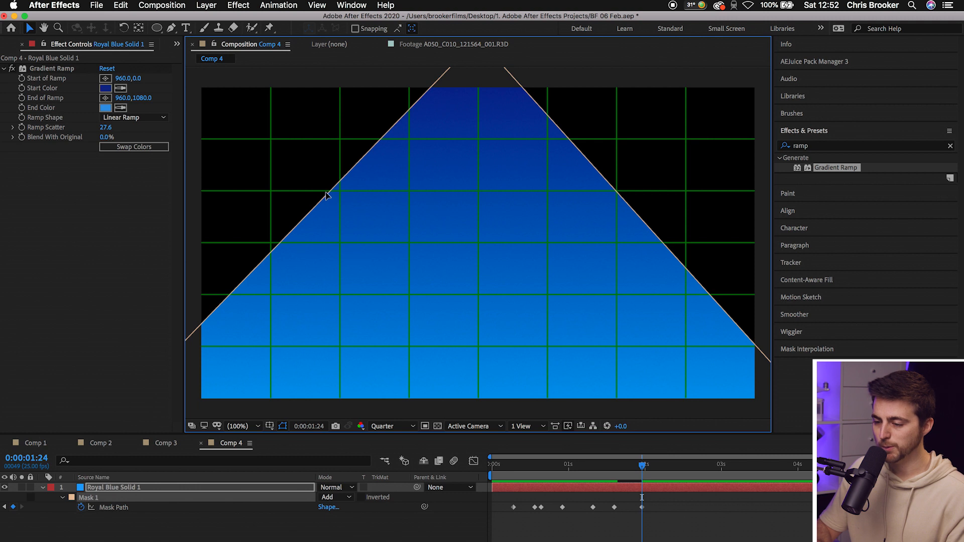
Add a Pen tool point on each slanted mask edge and move both beyond the frame's upper corners, so the solid fills the composition
left_click(172, 28)
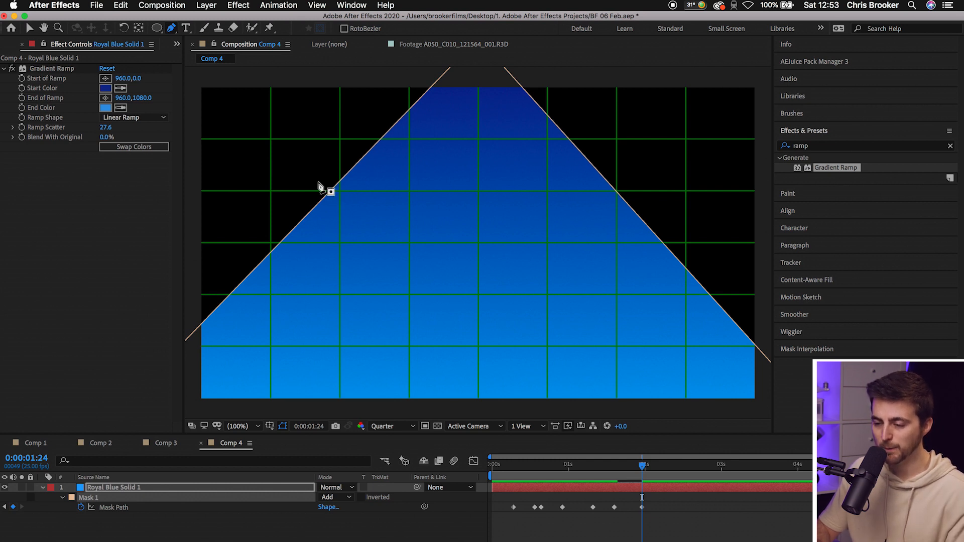
left_click(318, 182)
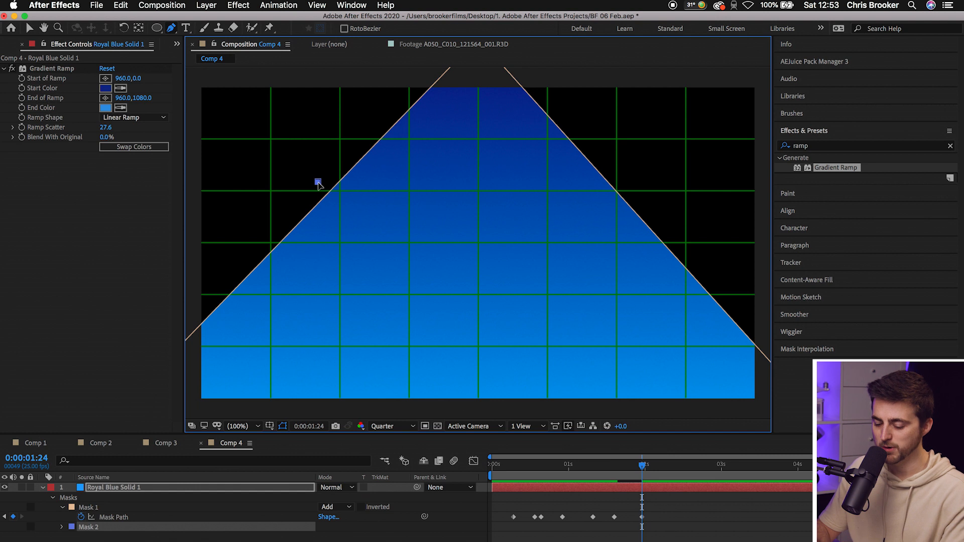
key("super+z")
left_click(328, 193)
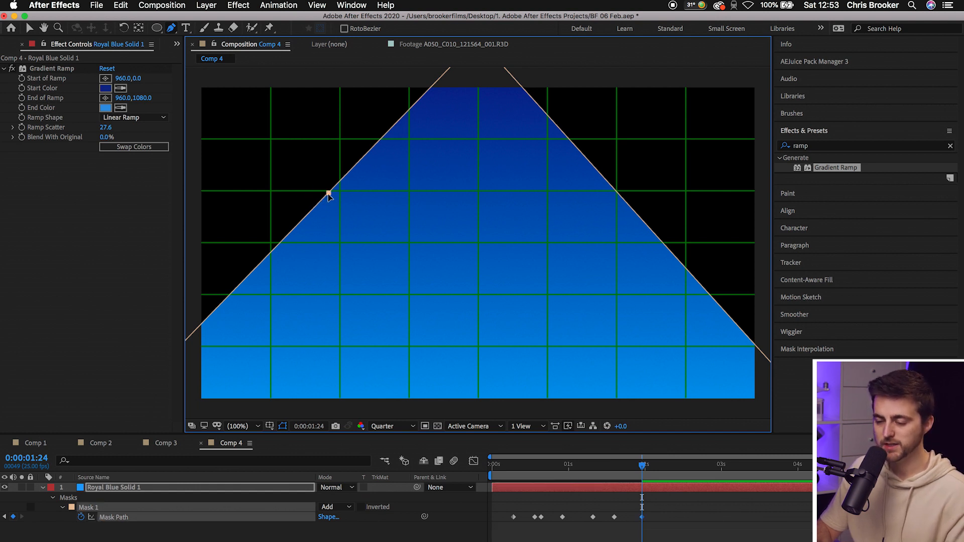
left_click_drag(328, 194, 150, 55)
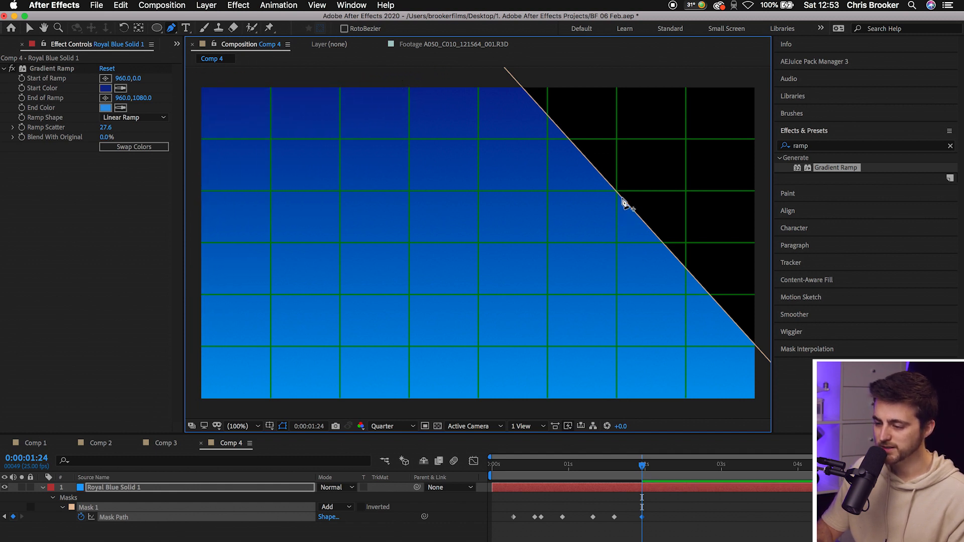
left_click_drag(622, 197, 765, 68)
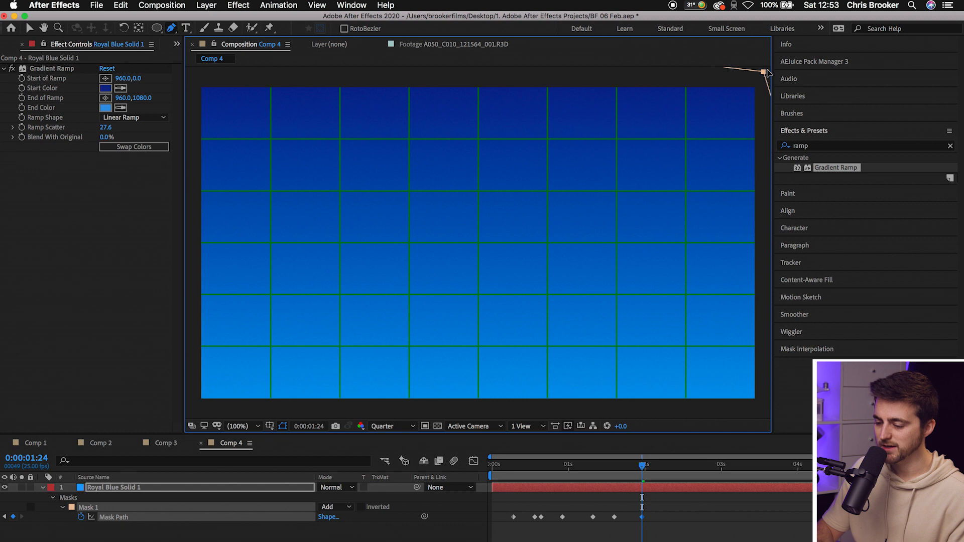
Preview the triangle's drop and its expansion into a full-frame gradient
key("space")
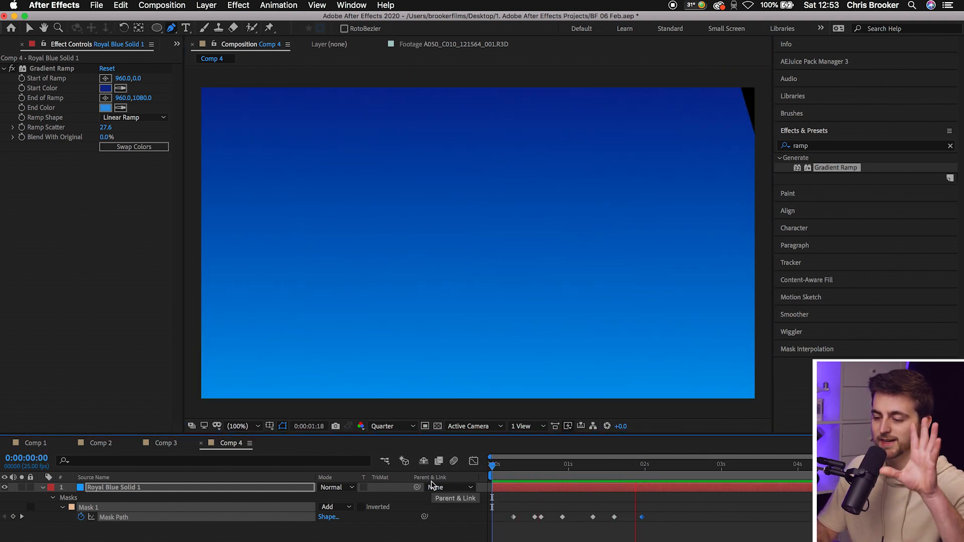
left_click(593, 475)
key("space")
key("space")
Try a faster expansion by moving the last Mask Path keyframe to about 0:00:01:20, and preview it from 0:00:00:22
left_click_drag(642, 518, 629, 519)
left_click(599, 468)
key("space")
left_click(560, 470)
key("space")
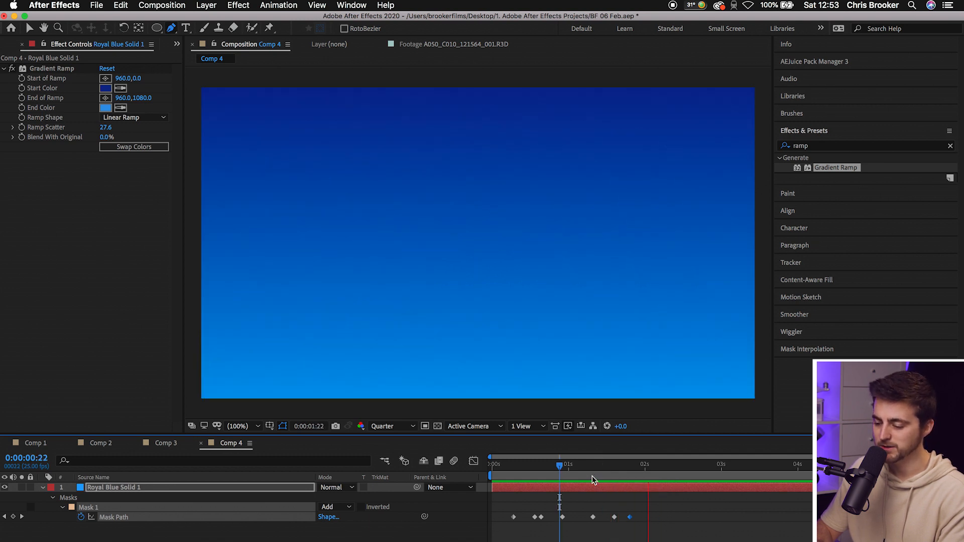
key("space")
Slow the expansion by settling the last Mask Path keyframe at about 0:00:02:02, previewing the timing along the way
left_click_drag(631, 519, 664, 521)
key("Home")
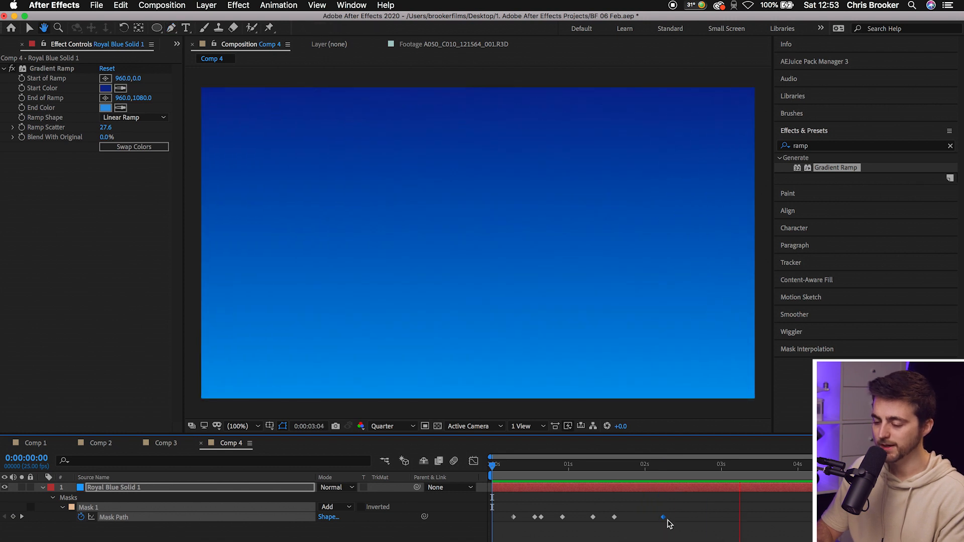
key("space")
left_click_drag(664, 519, 653, 518)
left_click(637, 464)
key("space")
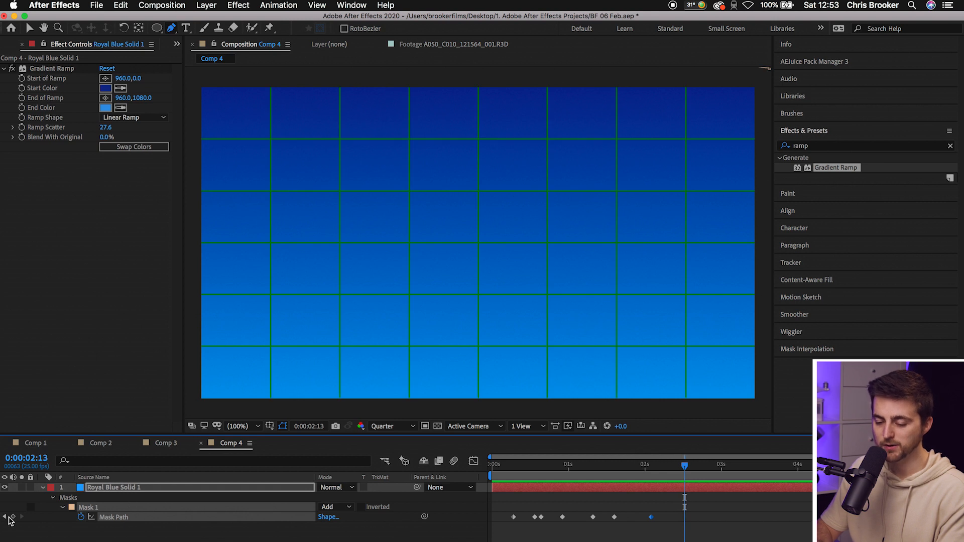
Add a Mask Path keyframe holding the full-frame shape at 0:00:02:13, and paste the triangle keyframe from 0:00:01:15 at 0:00:02:20
left_click(13, 518)
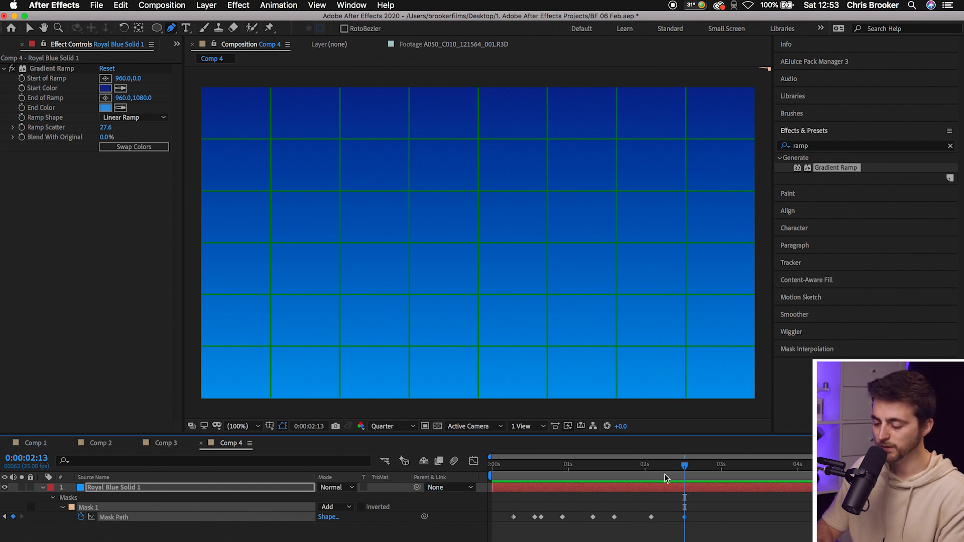
left_click_drag(669, 472, 612, 486)
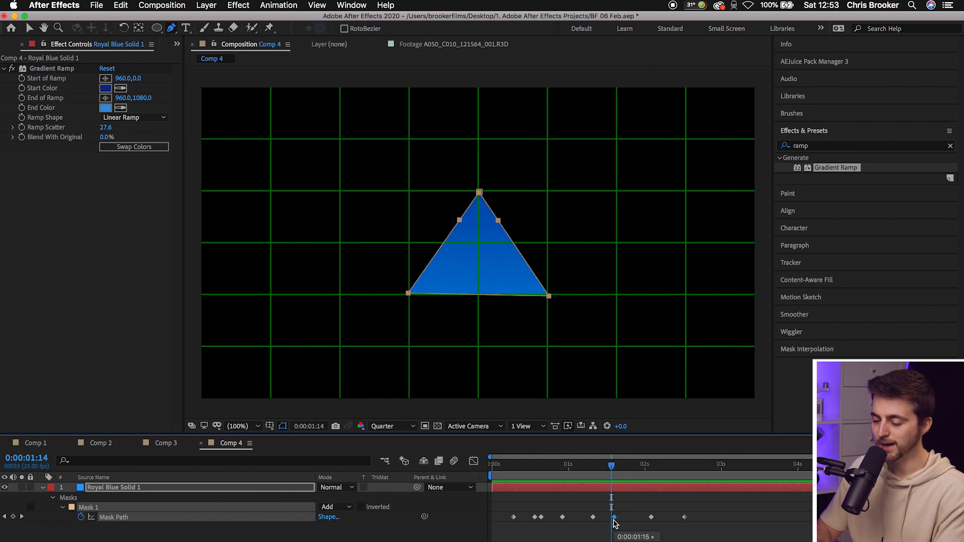
left_click_drag(612, 467, 707, 470)
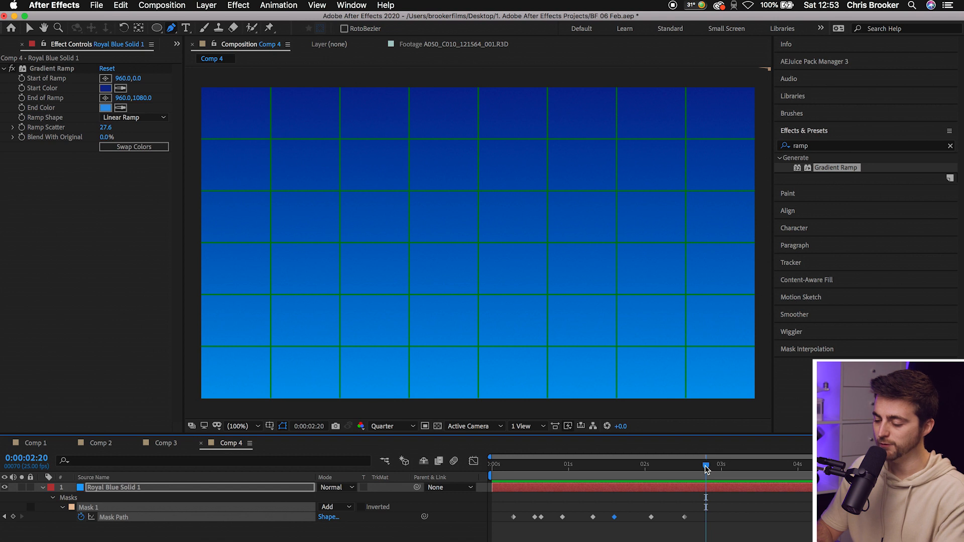
key("super+v")
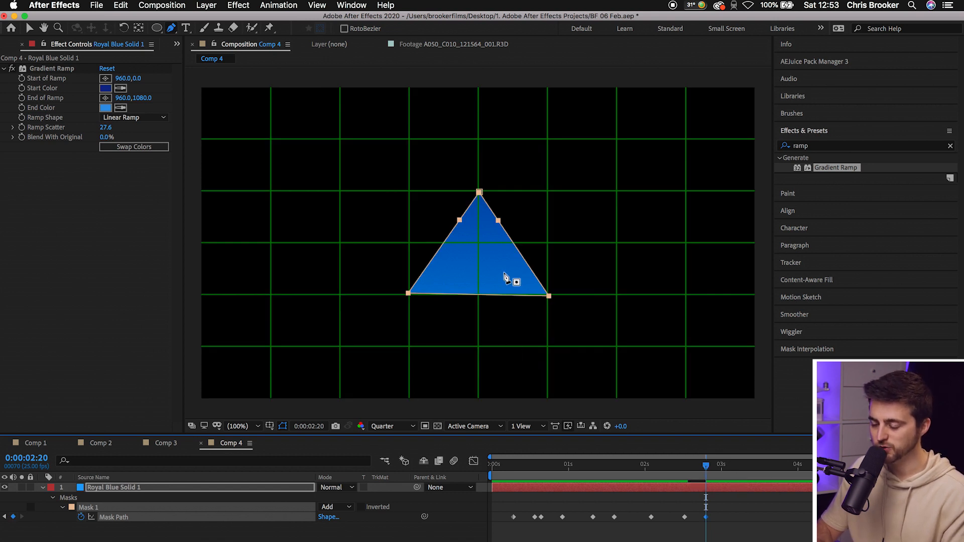
Reshape the triangle mask at 0:00:02:20 into a smaller one by moving its corner and side points inward toward the frame's center
scroll(489, 279, "up", 1)
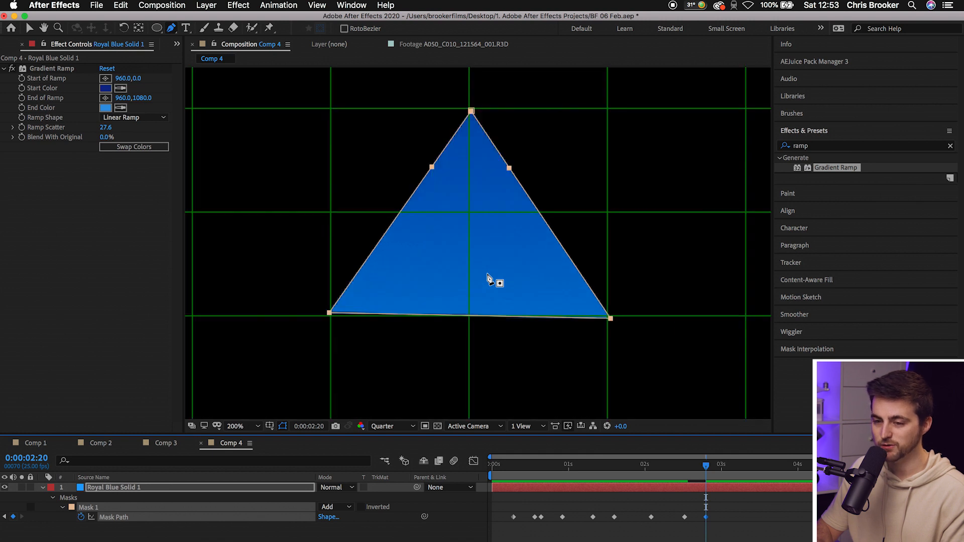
left_click(30, 29)
left_click_drag(329, 314, 406, 264)
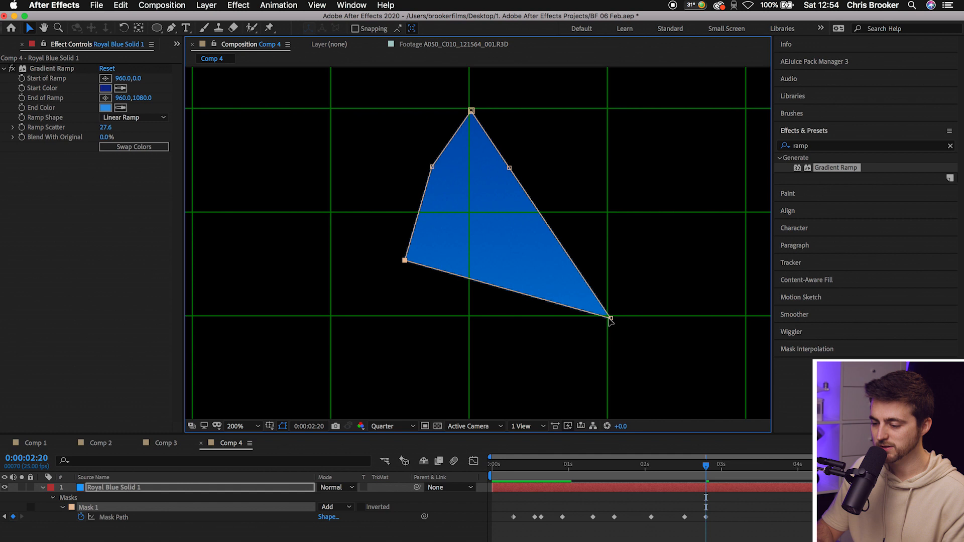
left_click_drag(610, 318, 523, 263)
left_click_drag(432, 167, 431, 225)
left_click_drag(511, 177, 508, 237)
left_click_drag(474, 113, 470, 177)
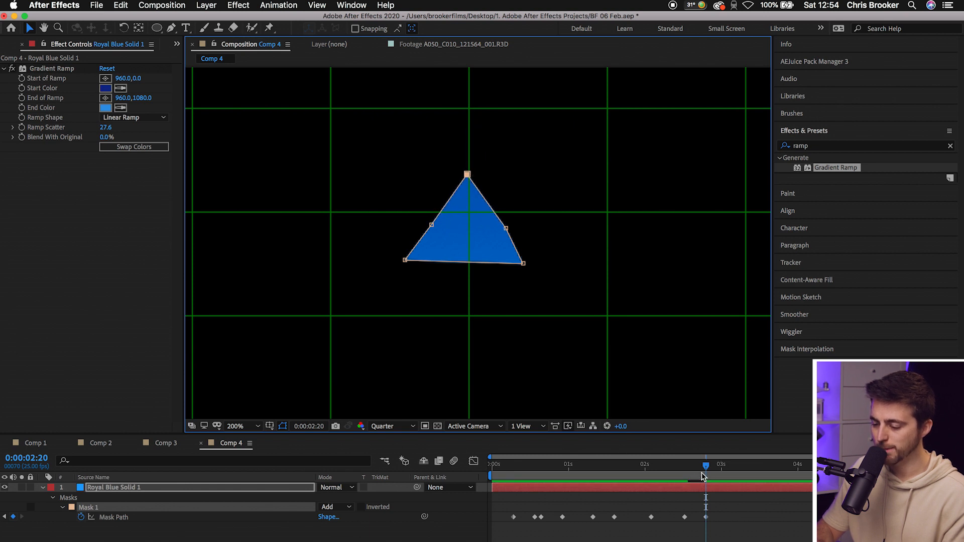
Keyframe Mask Expansion at 0 pixels at 0:00:02:13 and -58 pixels at 0:00:02:20
left_click_drag(703, 476, 688, 477)
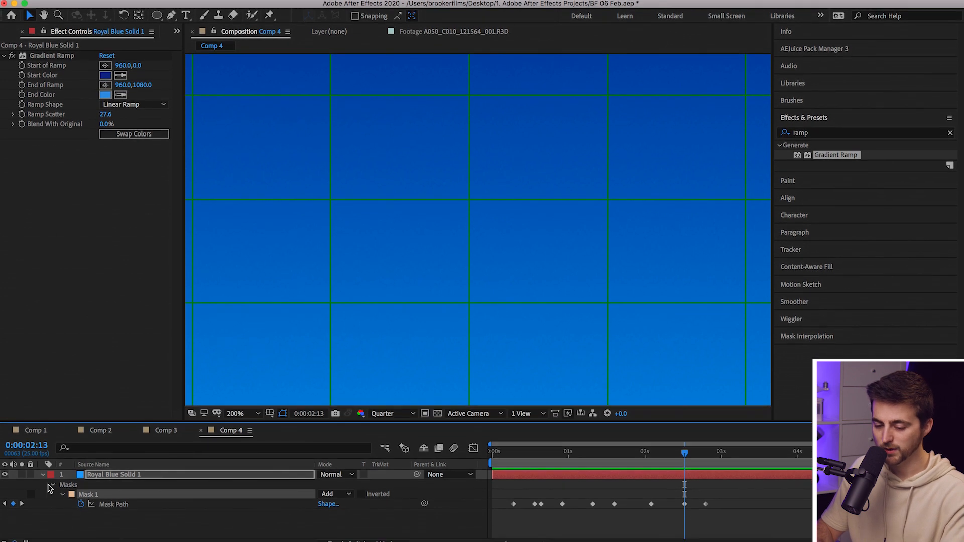
left_click(53, 485)
left_click(52, 485)
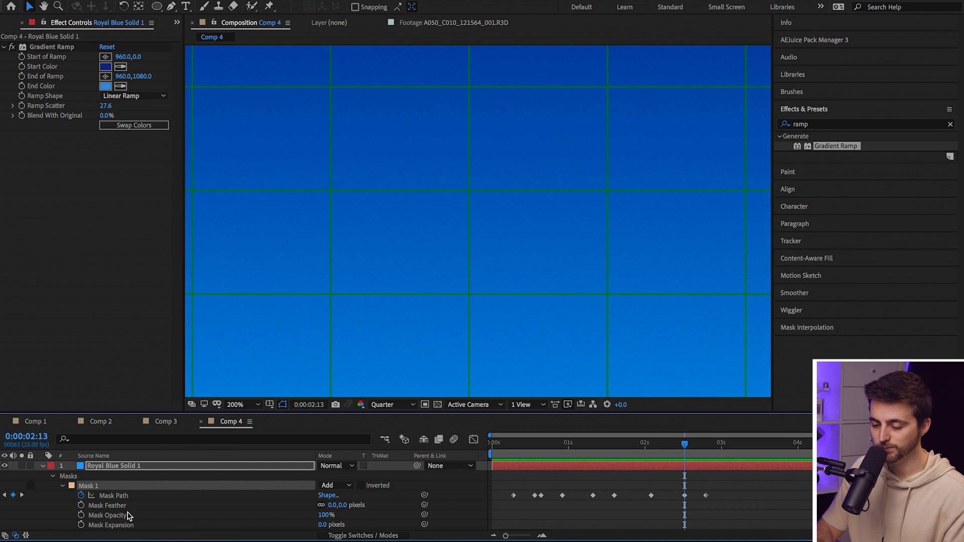
left_click(81, 525)
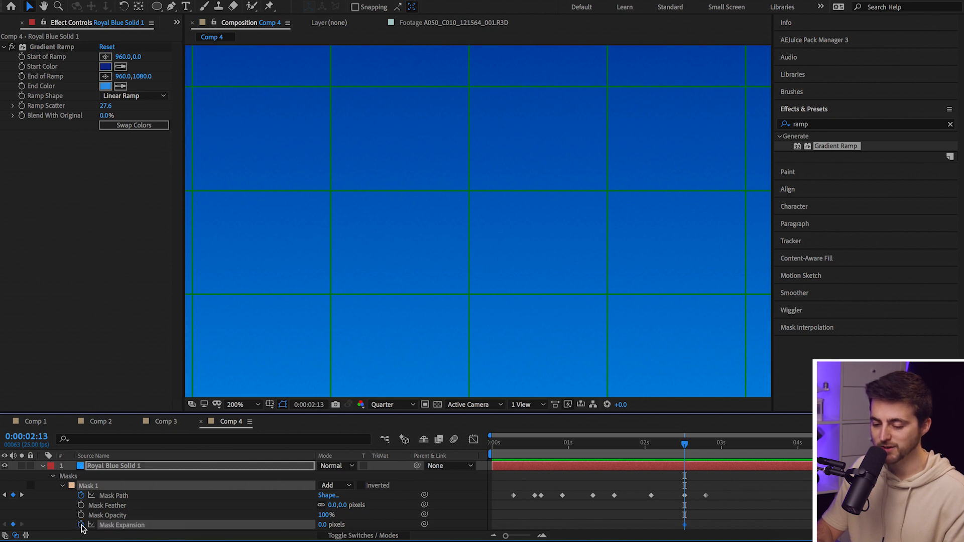
left_click_drag(241, 413, 241, 370)
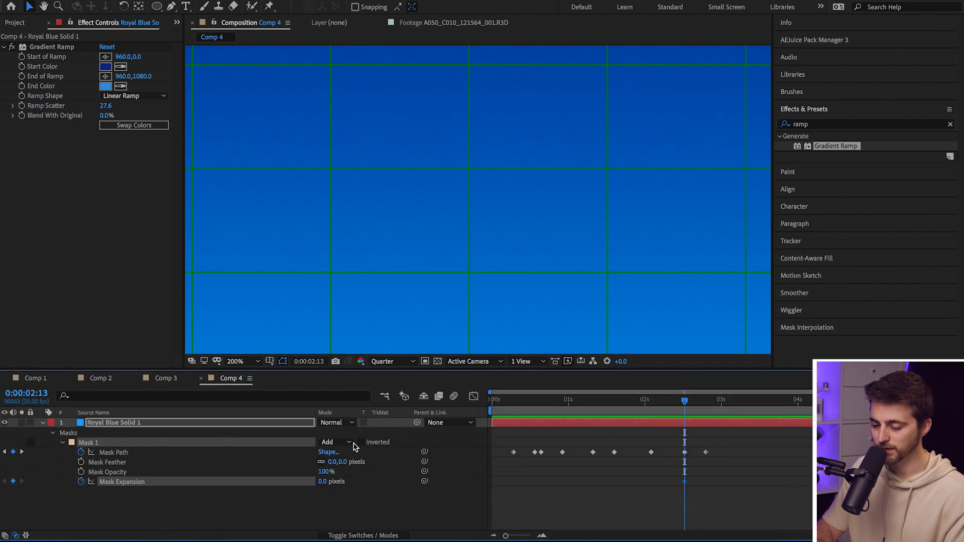
left_click_drag(687, 402, 706, 402)
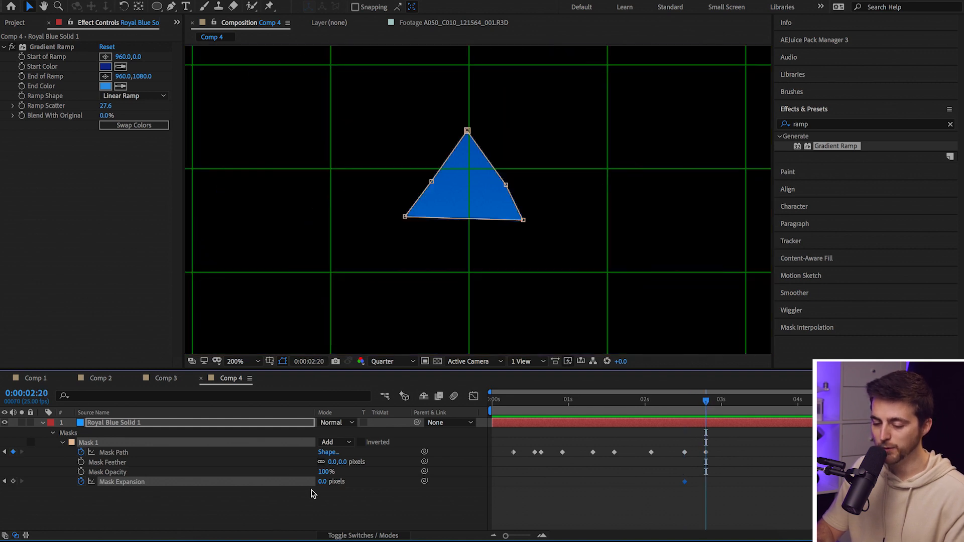
left_click_drag(320, 482, 291, 486)
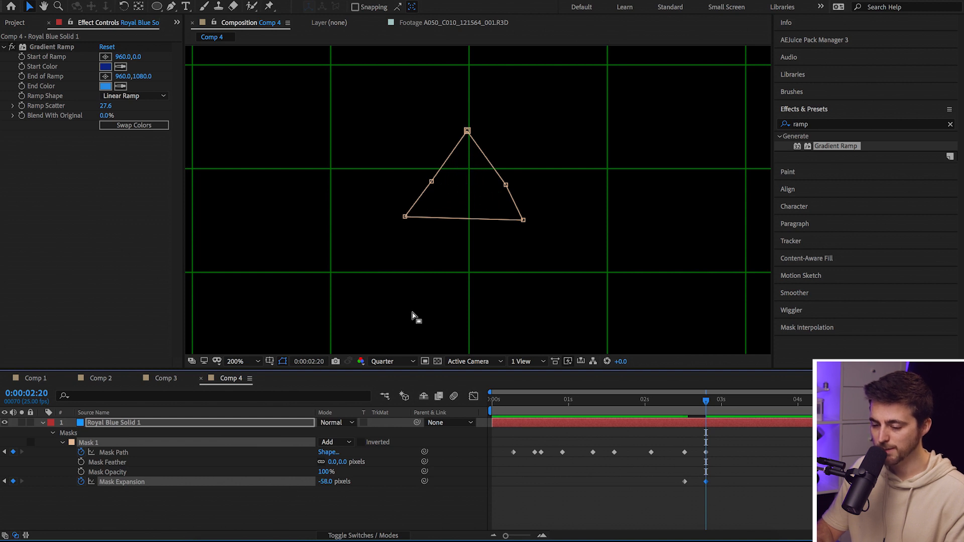
Fit the whole composition in the viewer and preview the mask animation from the start
left_click(238, 366)
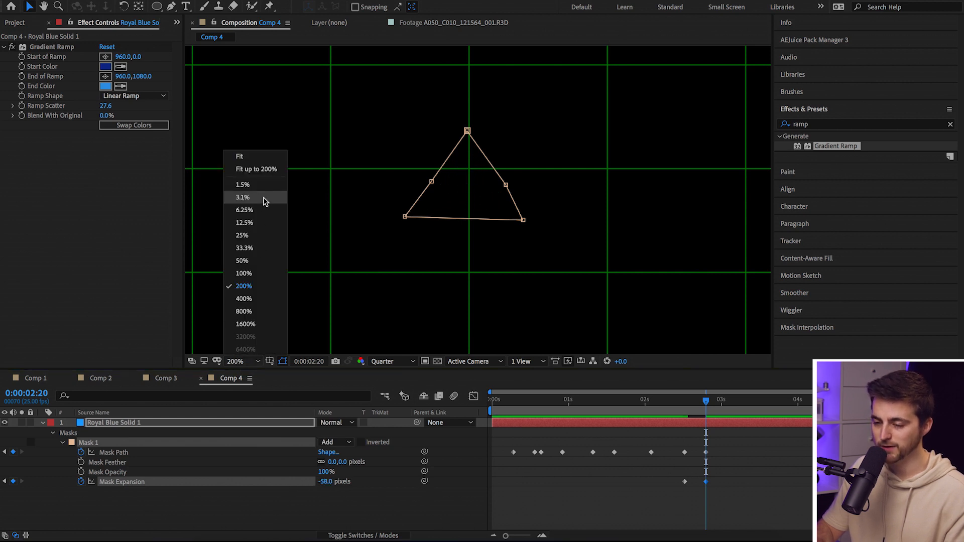
left_click(254, 169)
left_click(683, 442)
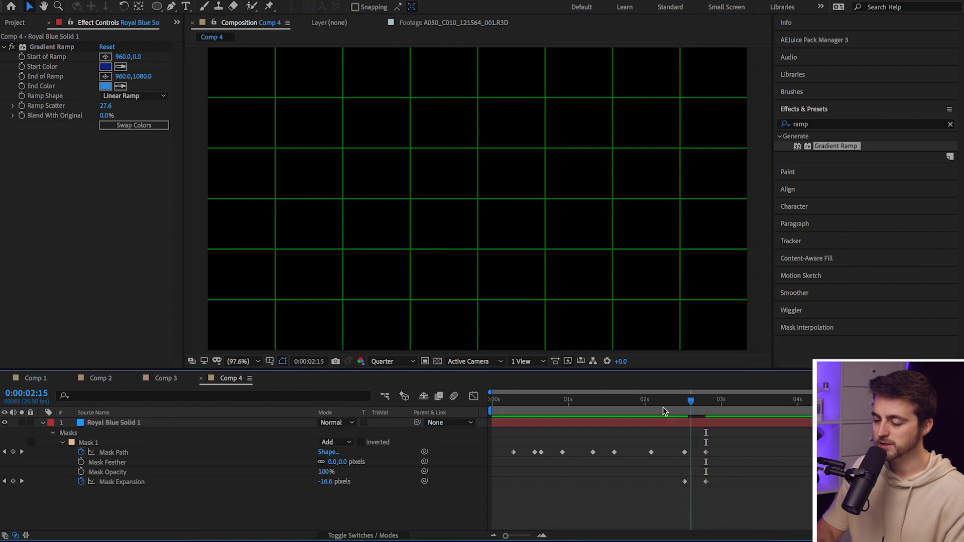
key("Home")
key("space")
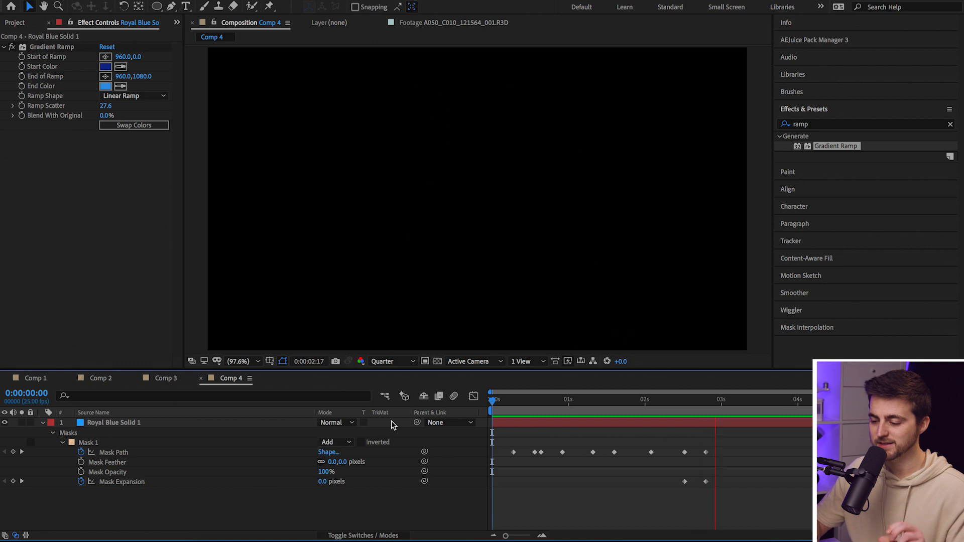
key("space")
left_click(553, 403)
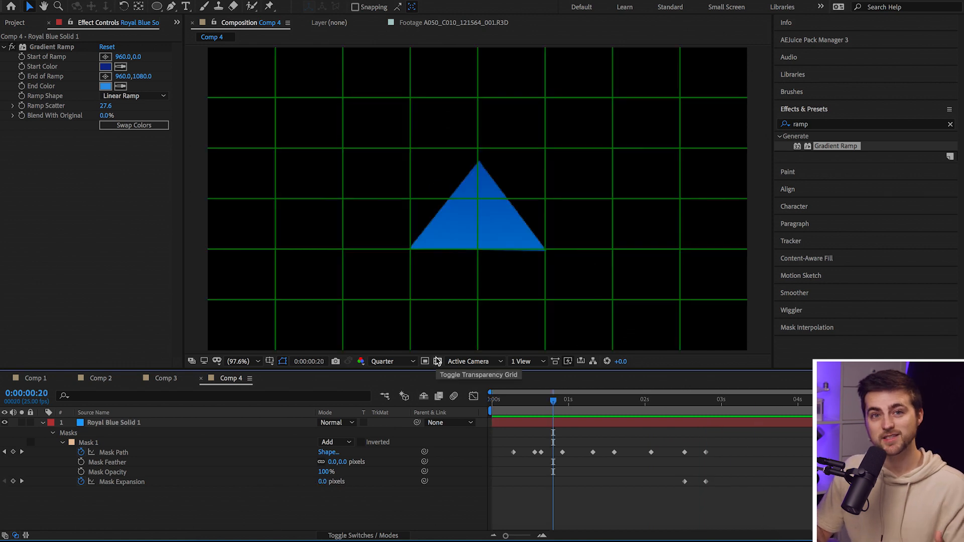
Check the background against the transparency grid, and review the animation from the triangle's drop through its disappearance
left_click(437, 361)
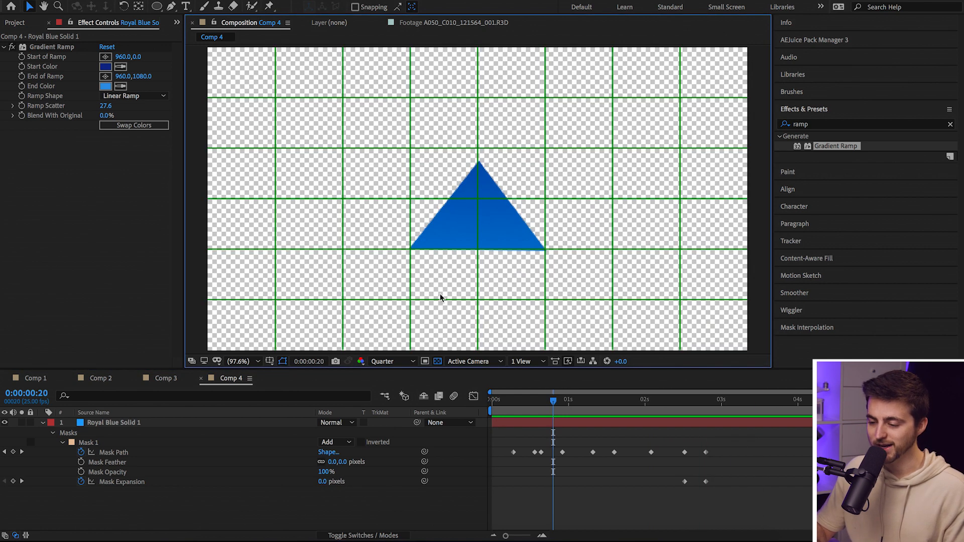
left_click(437, 362)
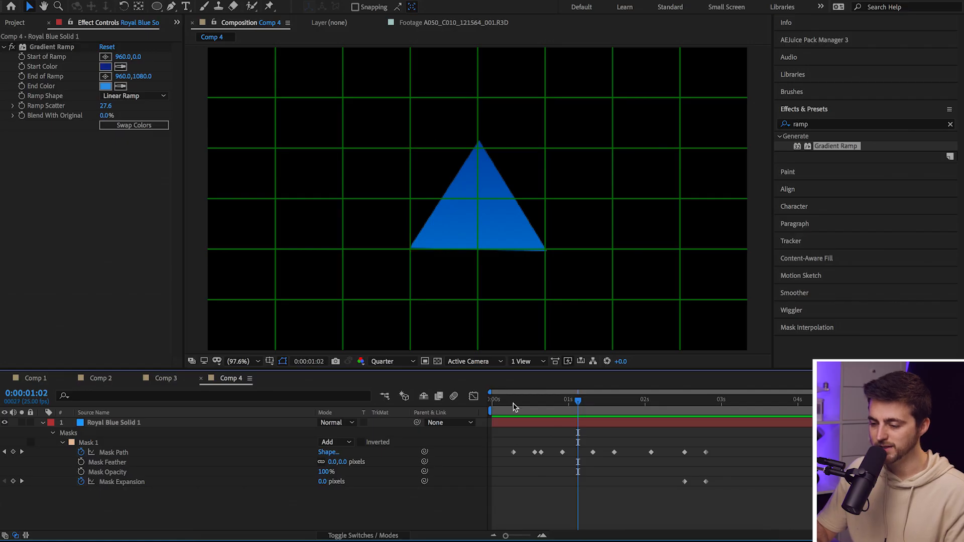
left_click_drag(514, 407, 647, 413)
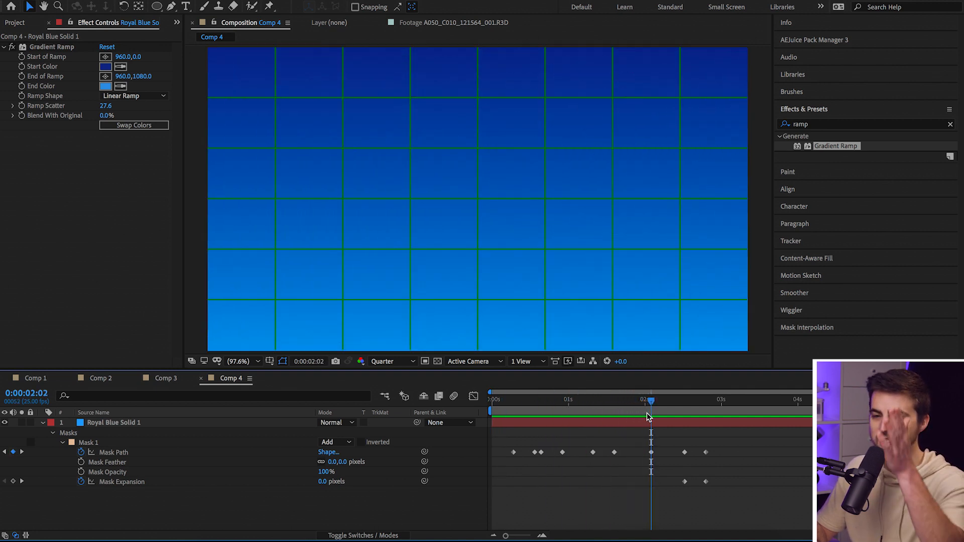
left_click_drag(655, 406, 697, 402)
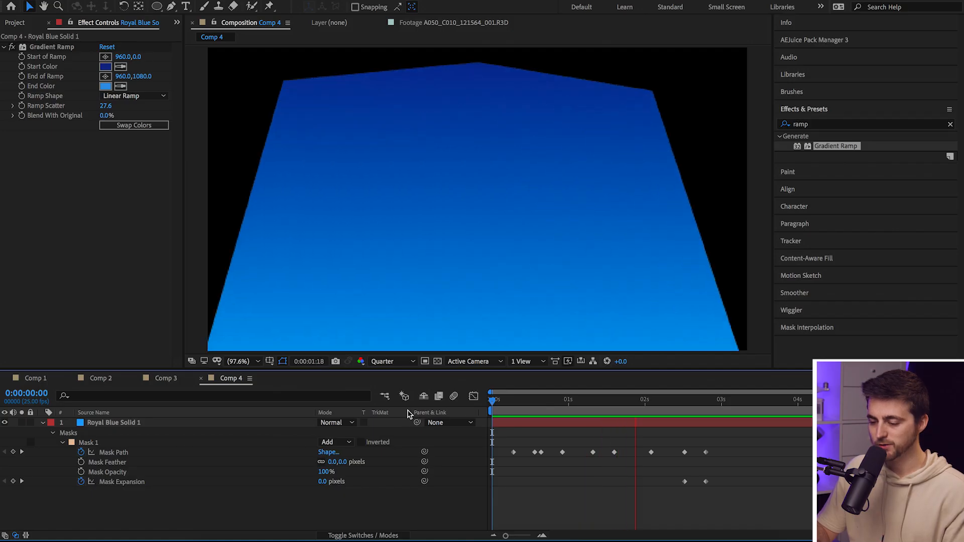
key("space")
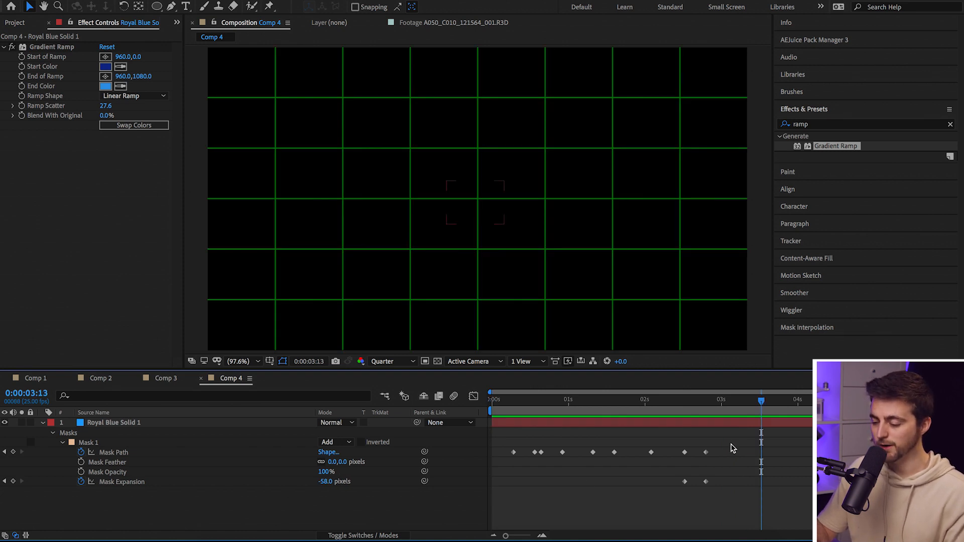
Apply Easy Ease to all Mask Path and Mask Expansion keyframes, and preview the eased animation
left_click_drag(725, 441, 483, 510)
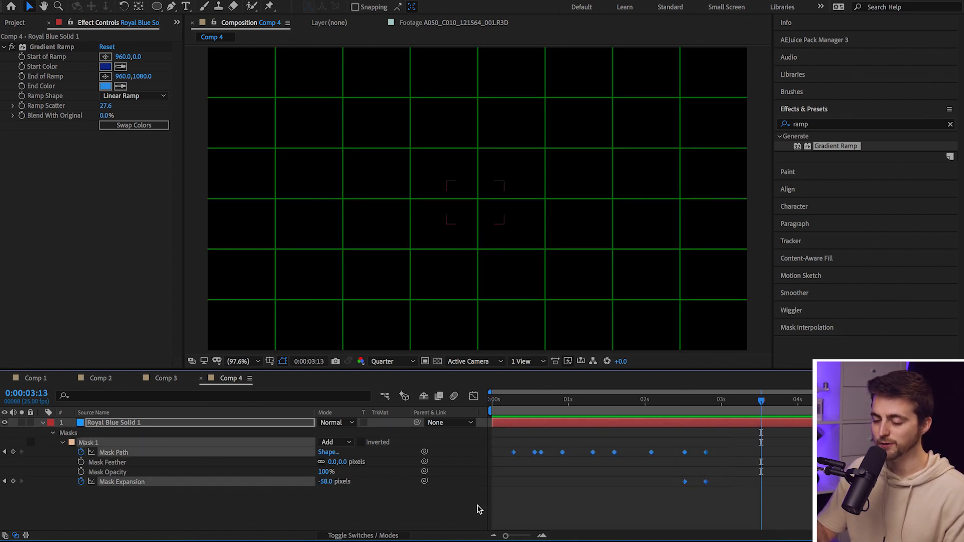
right_click(514, 453)
mouse_move(571, 534)
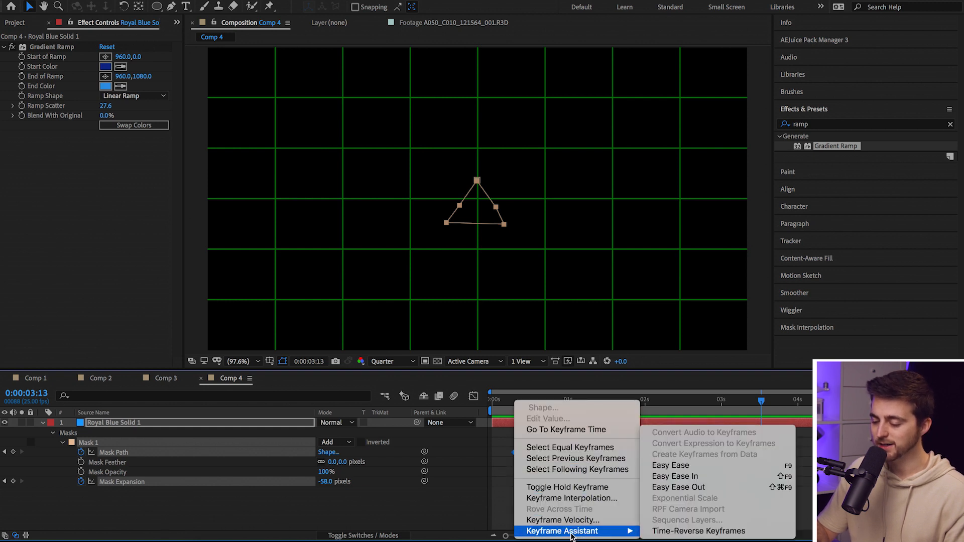
left_click(679, 466)
key("space")
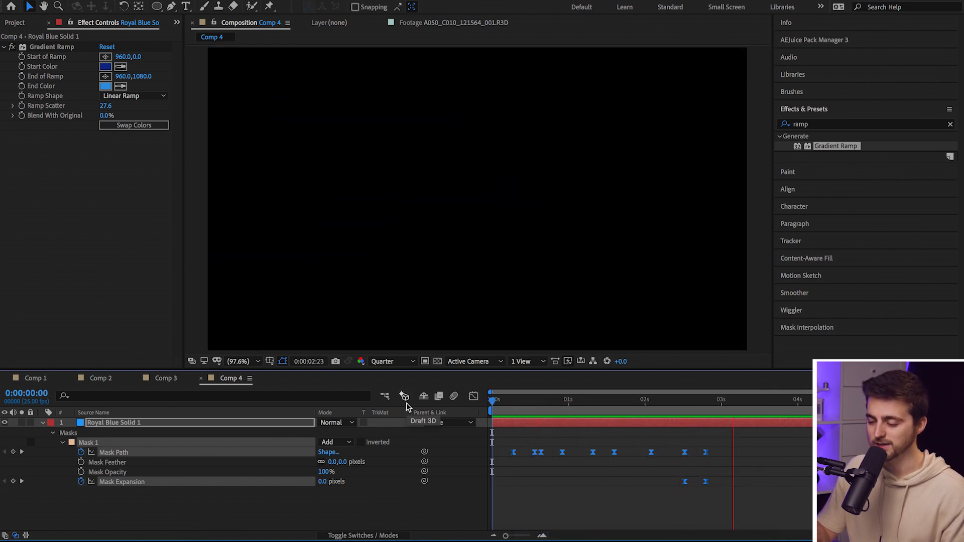
key("space")
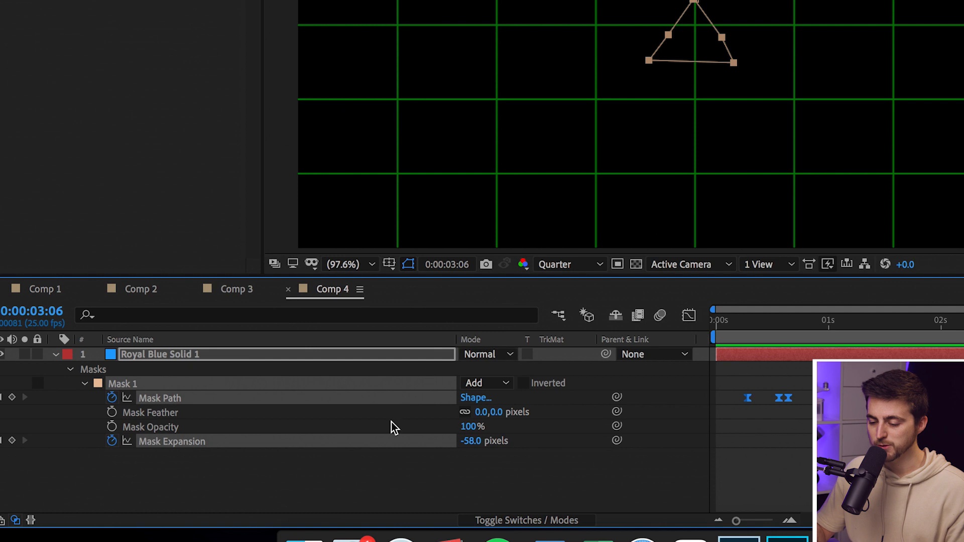
Enable motion blur for the blue solid layer and for the composition, and preview from the start
left_click(522, 524)
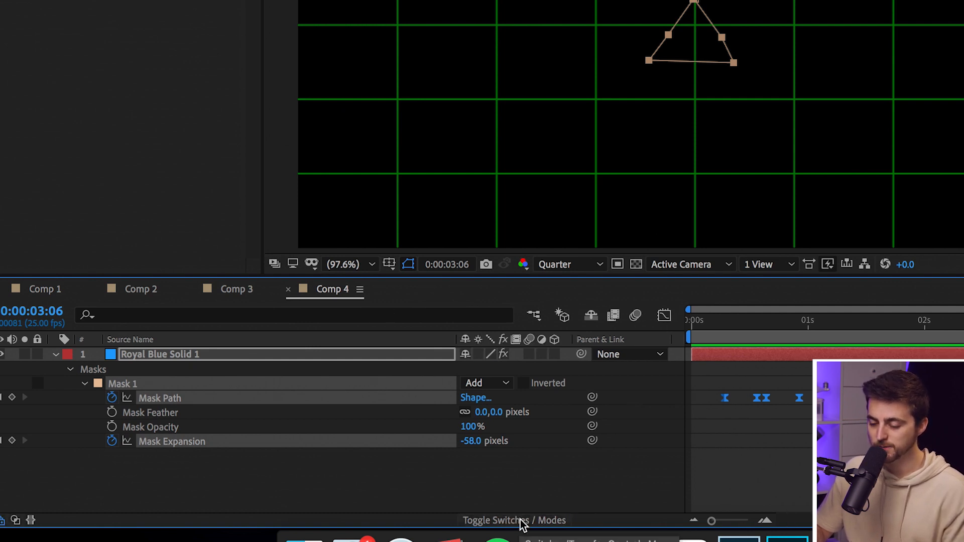
left_click(529, 354)
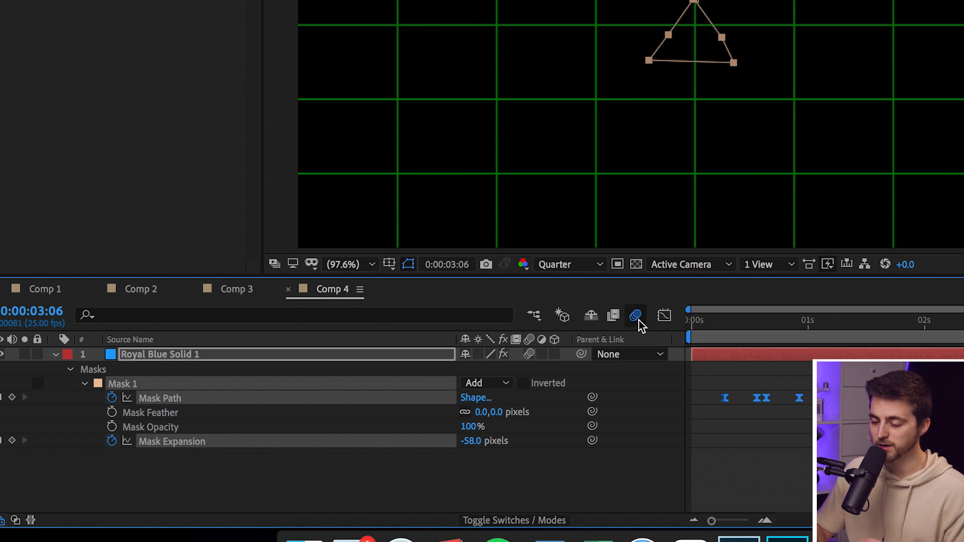
key("Home")
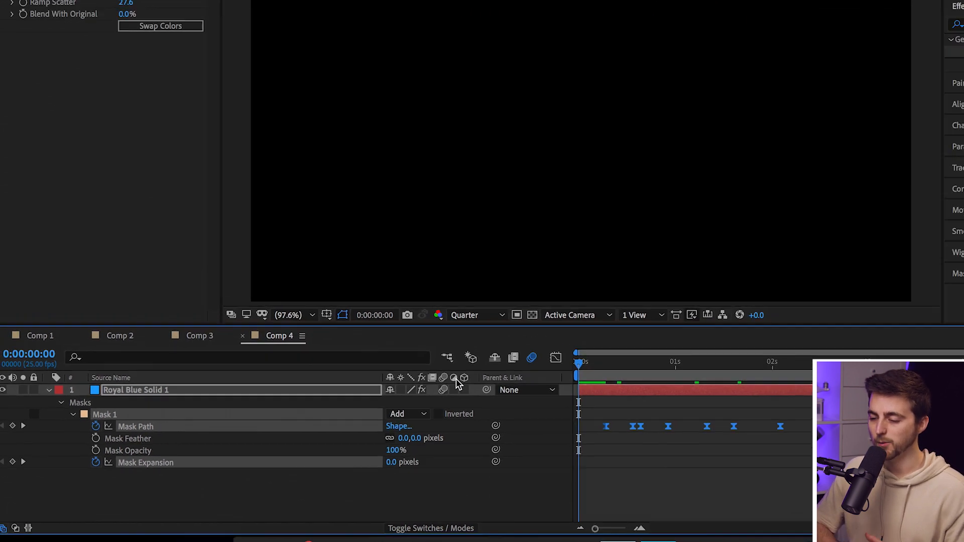
key("space")
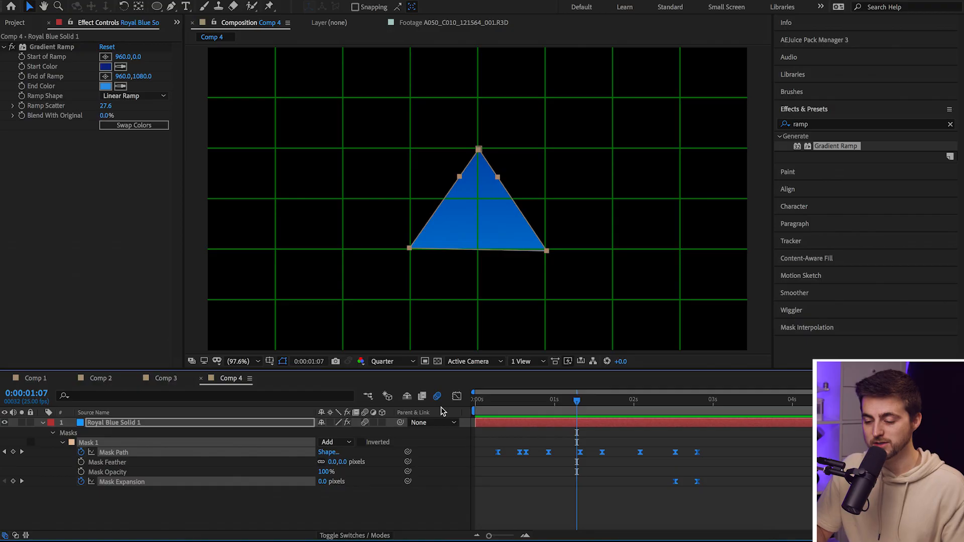
Compare previews of the animation with the composition's motion blur off and on
left_click(480, 402)
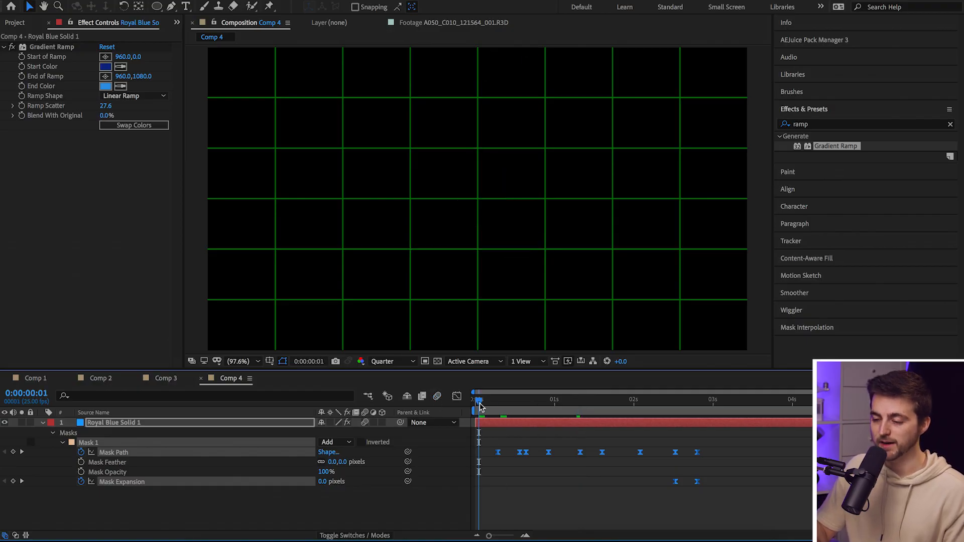
key("space")
key("space")
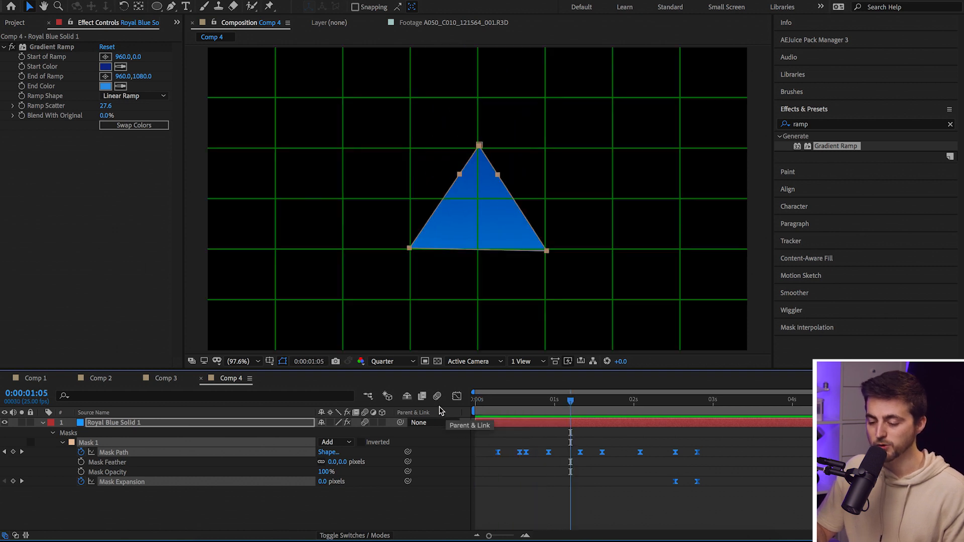
left_click(494, 405)
key("space")
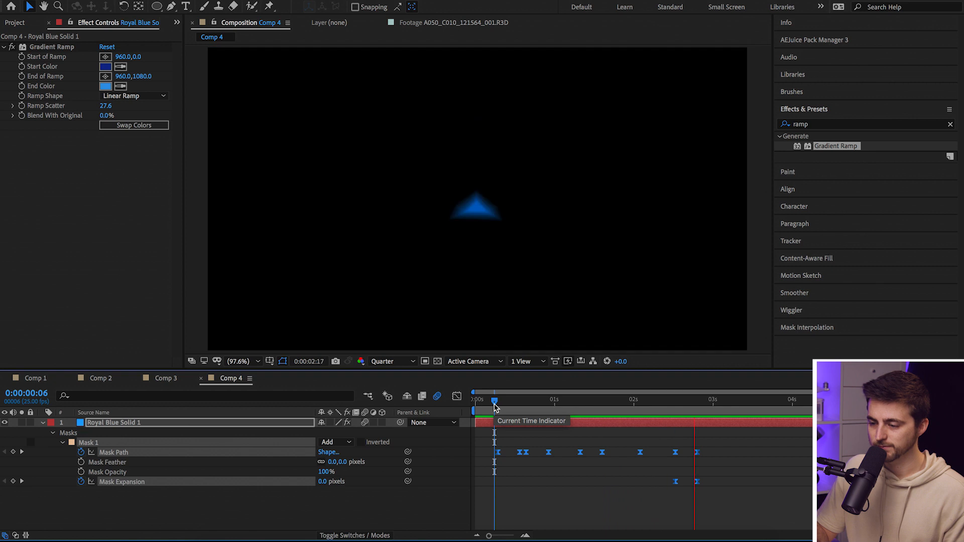
key("space")
left_click(495, 405)
key("space")
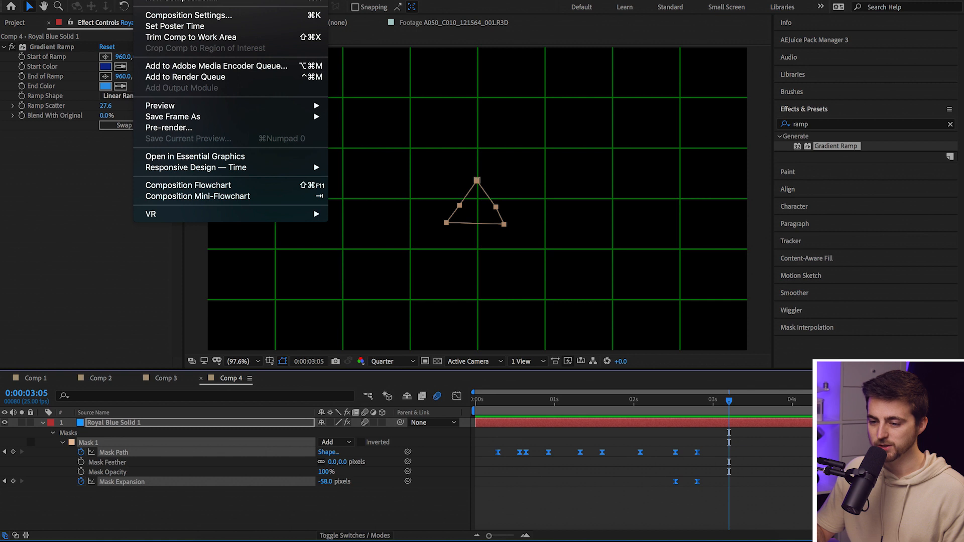
Add Comp 4 to the Render Queue and accept render settings of Best quality, Full resolution and the comp's frame rate
left_click(197, 82)
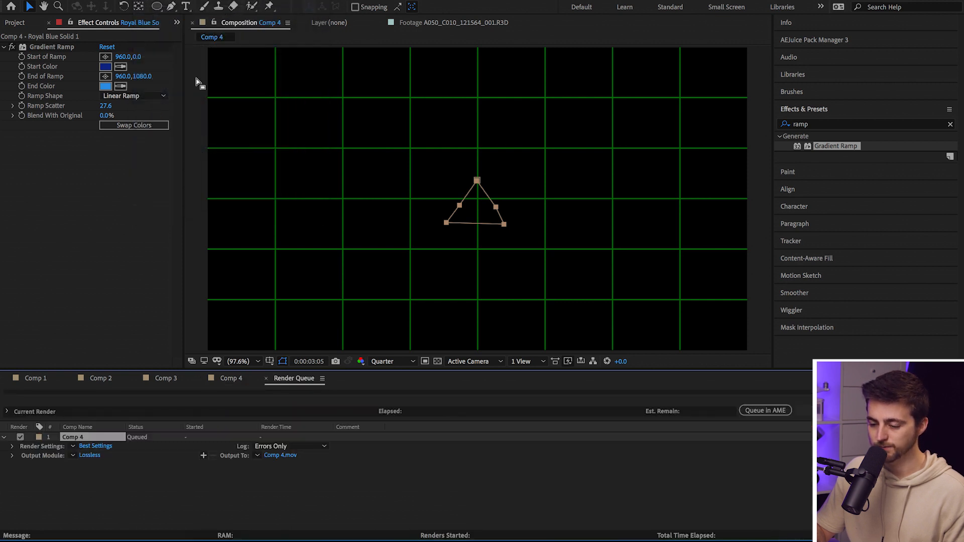
left_click_drag(129, 369, 129, 266)
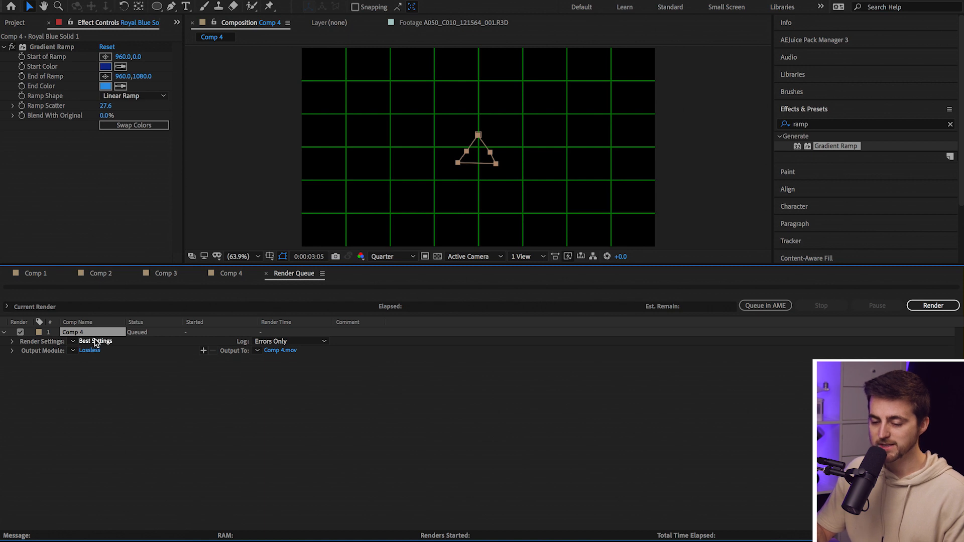
left_click(95, 342)
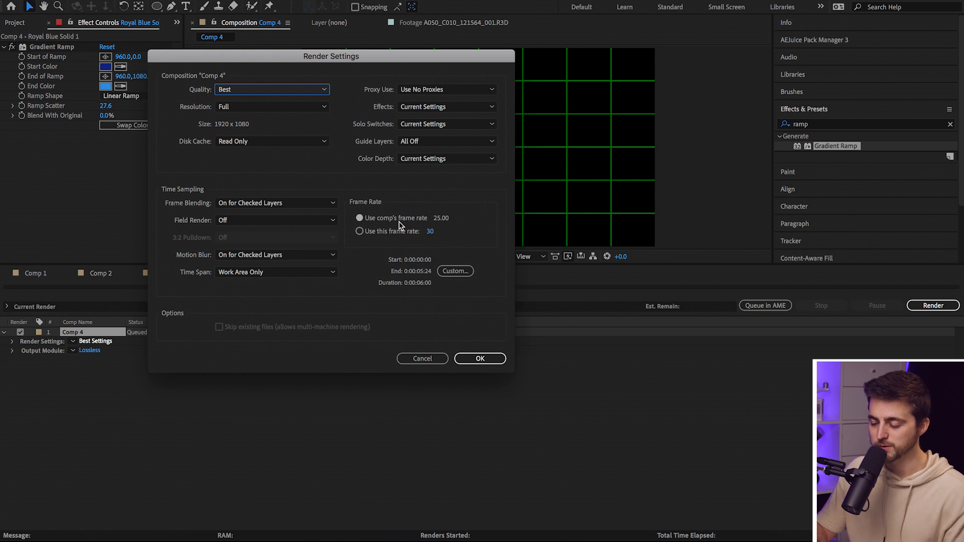
left_click(479, 360)
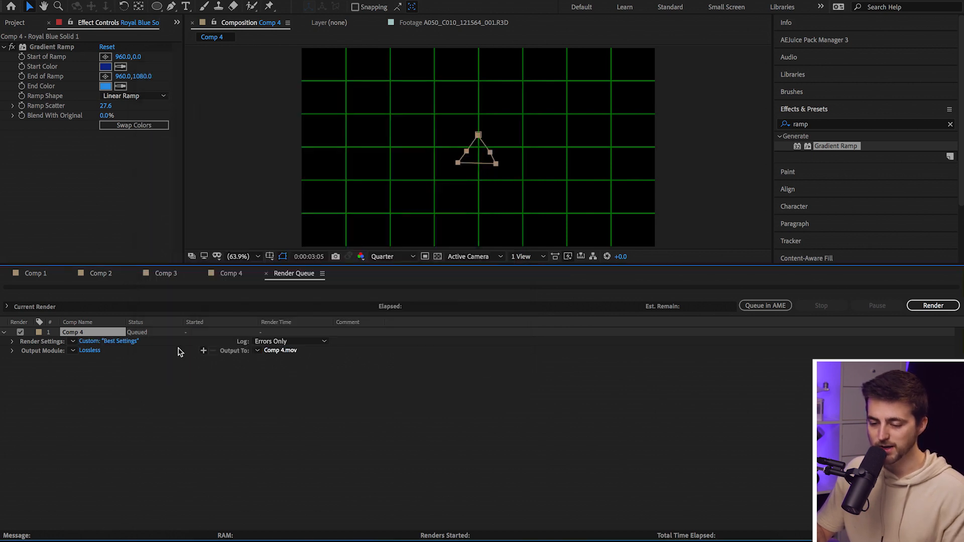
Configure the output module as QuickTime with RGB + Alpha channels
left_click(90, 351)
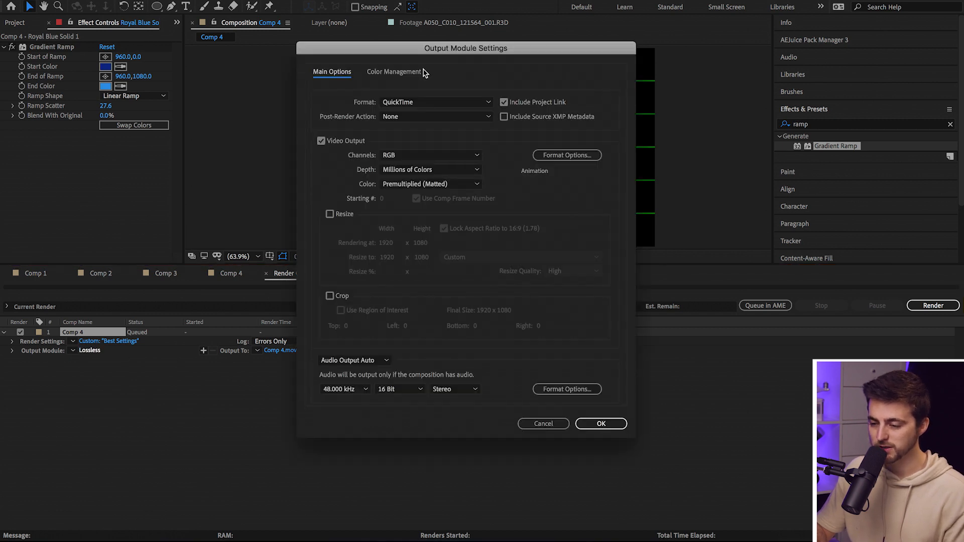
left_click(404, 103)
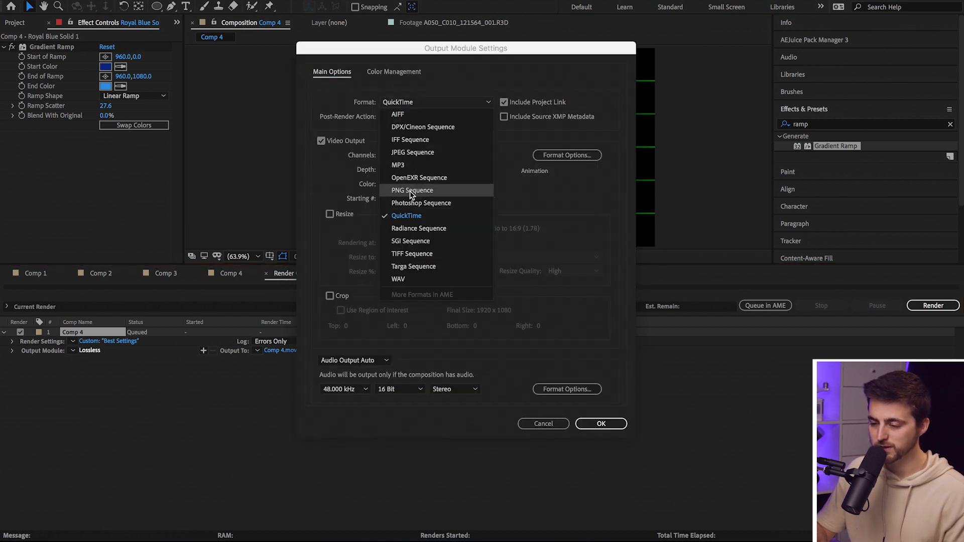
left_click(406, 216)
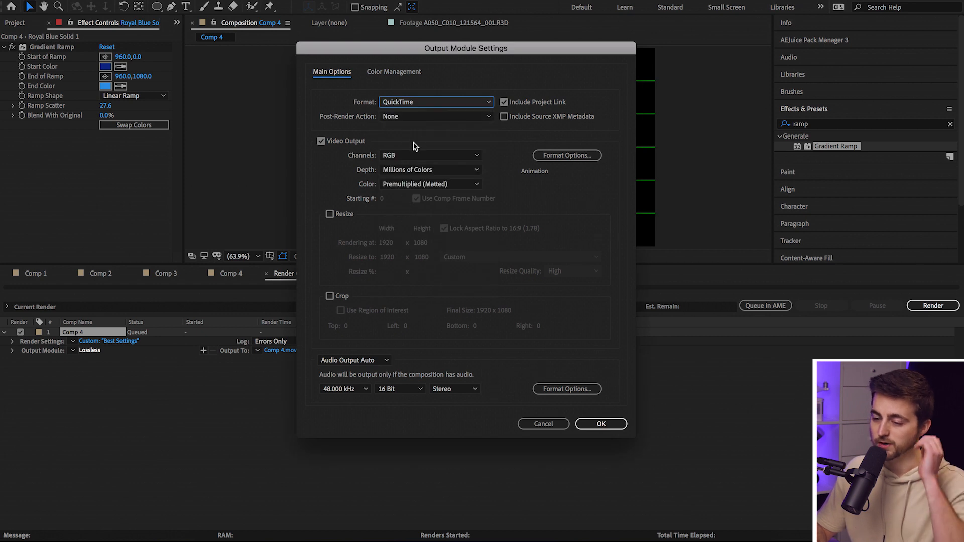
left_click(388, 157)
left_click(407, 194)
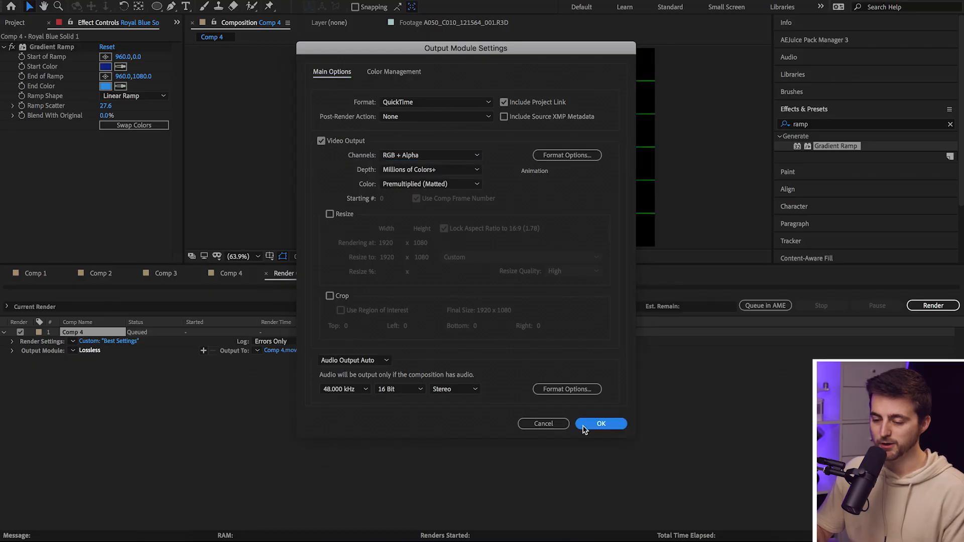
left_click(604, 422)
Set the output file to Comp 4.mov on the Desktop and start the render
left_click(268, 352)
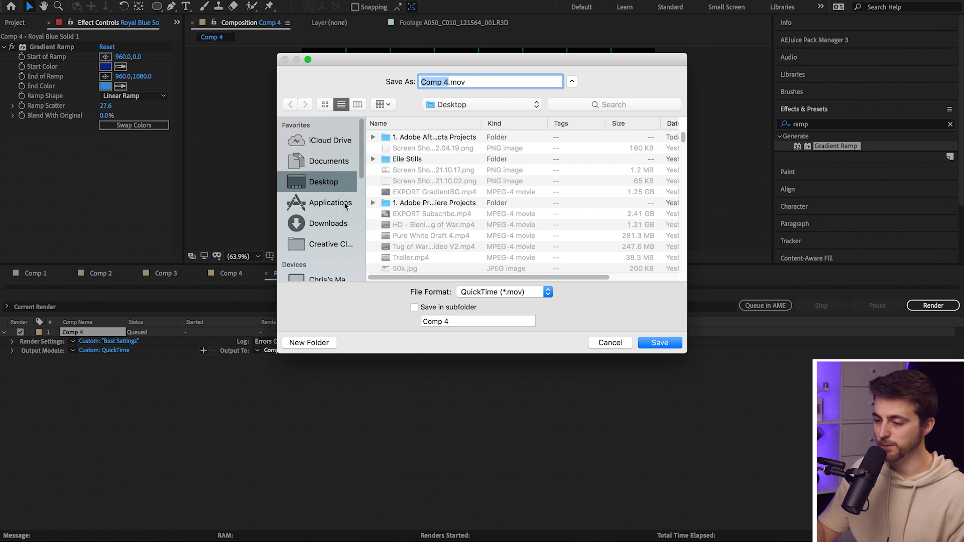
key("Return")
left_click(934, 306)
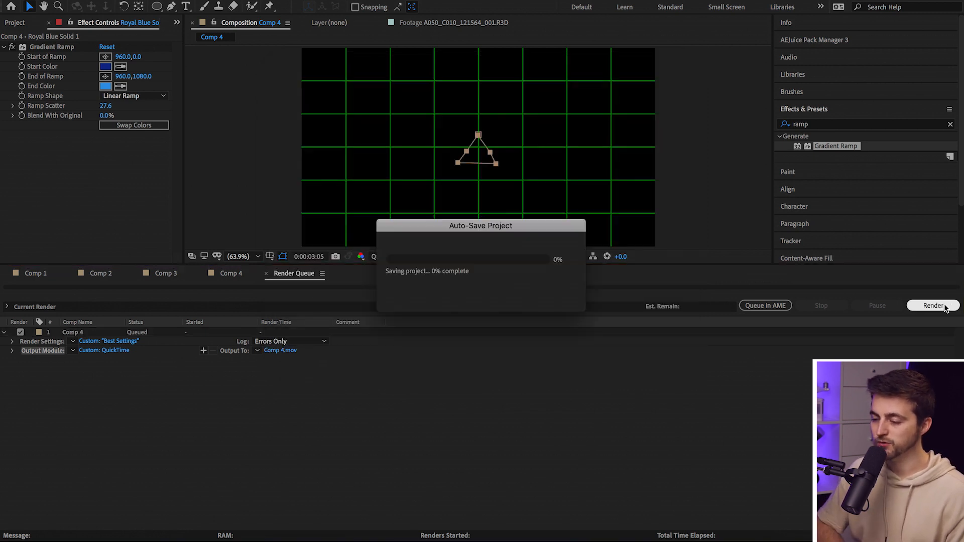